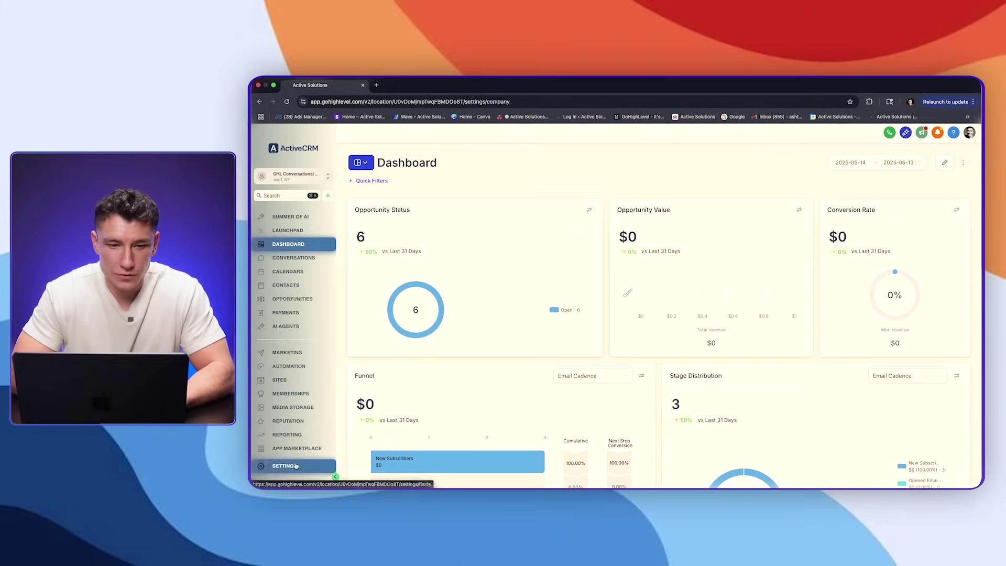
left_click(296, 466)
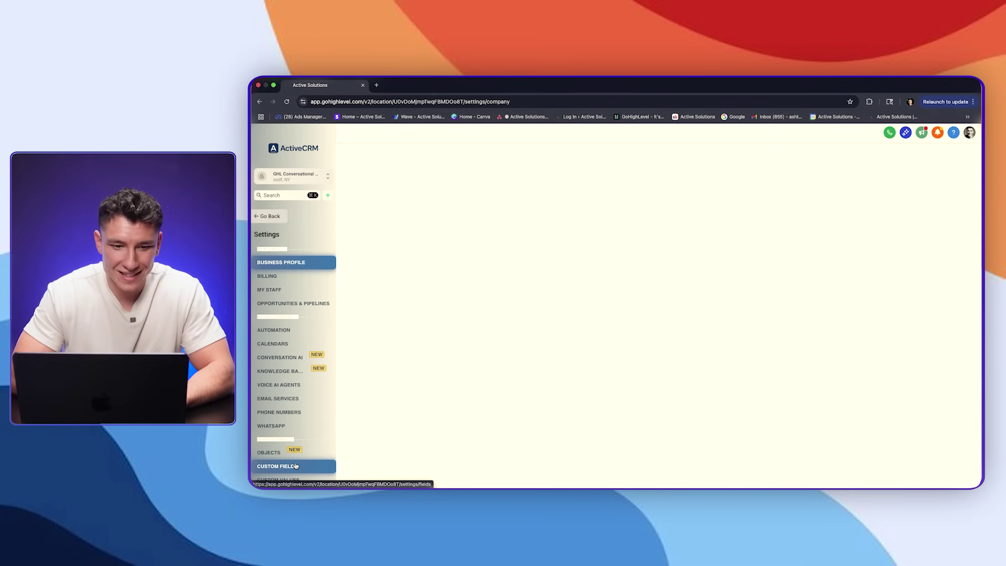
left_click(277, 216)
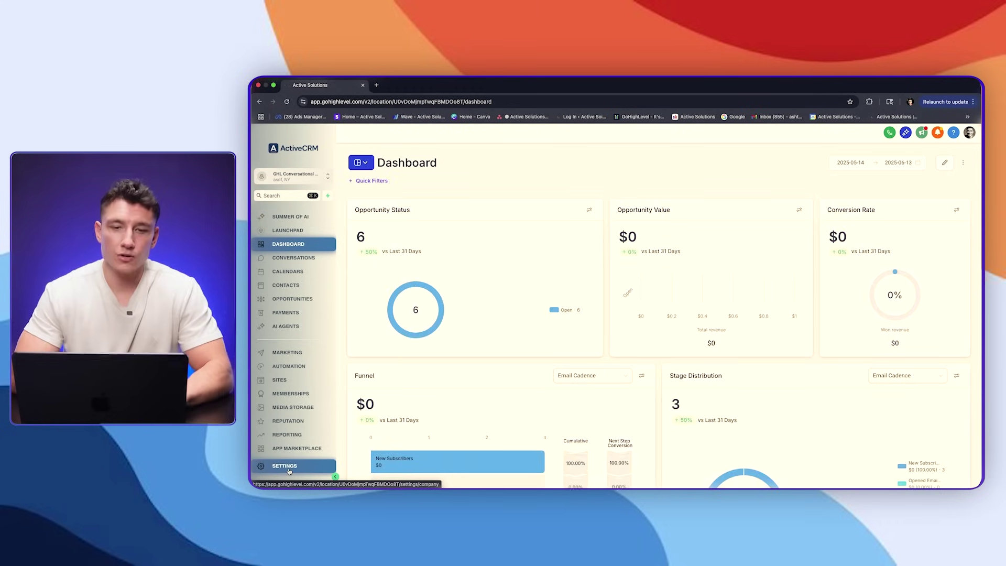
In Calendars settings, preview the New Calendar form and close it without saving
left_click(288, 466)
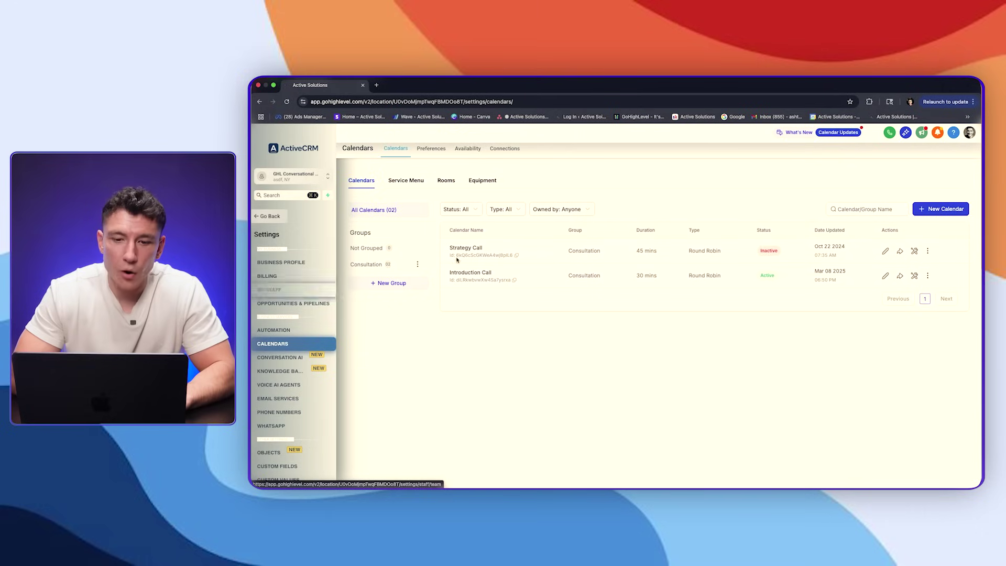
left_click(936, 211)
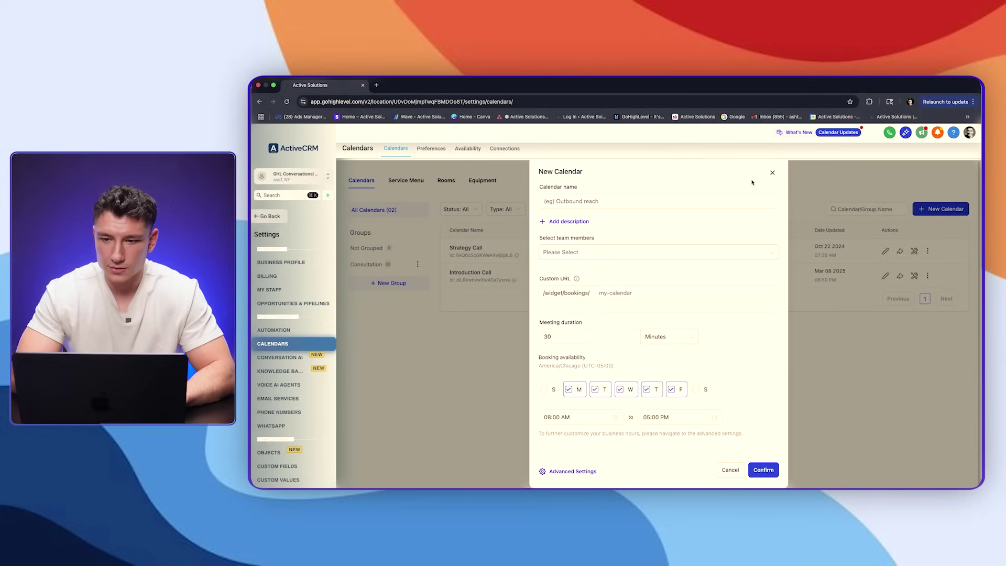
left_click(773, 173)
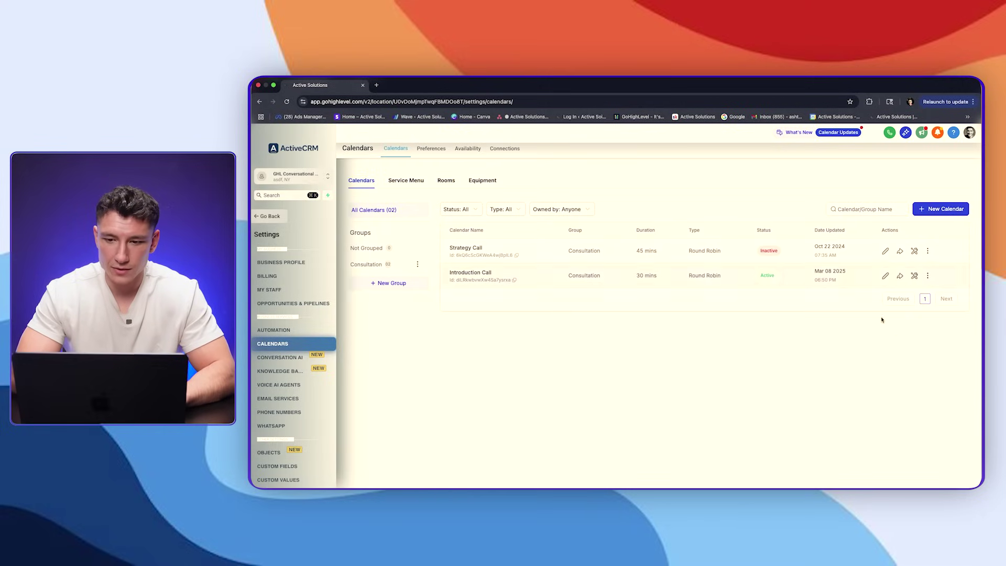
Open the Introduction Call calendar's editor and scroll through its Meeting Details
left_click(885, 276)
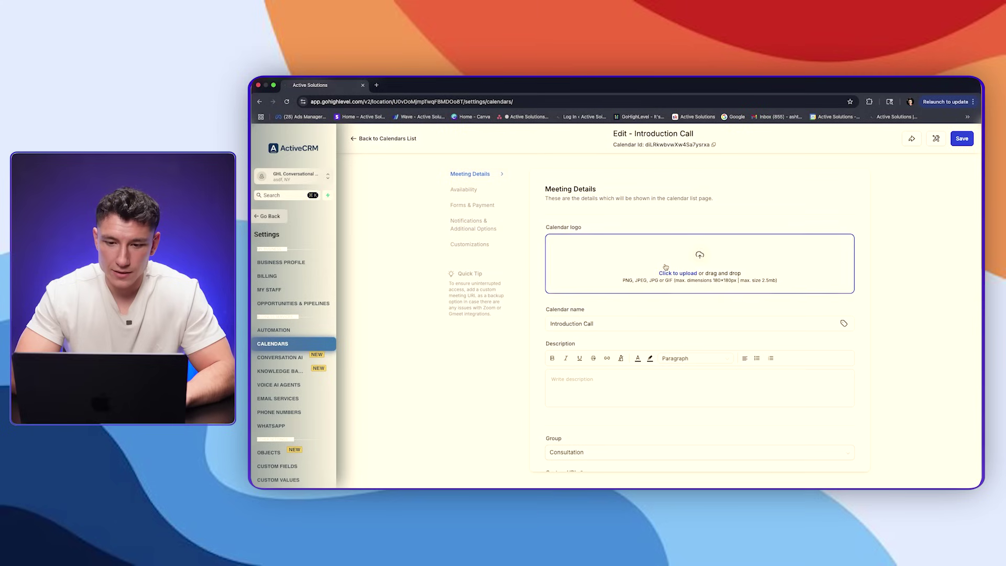
scroll(667, 394, "down", 5)
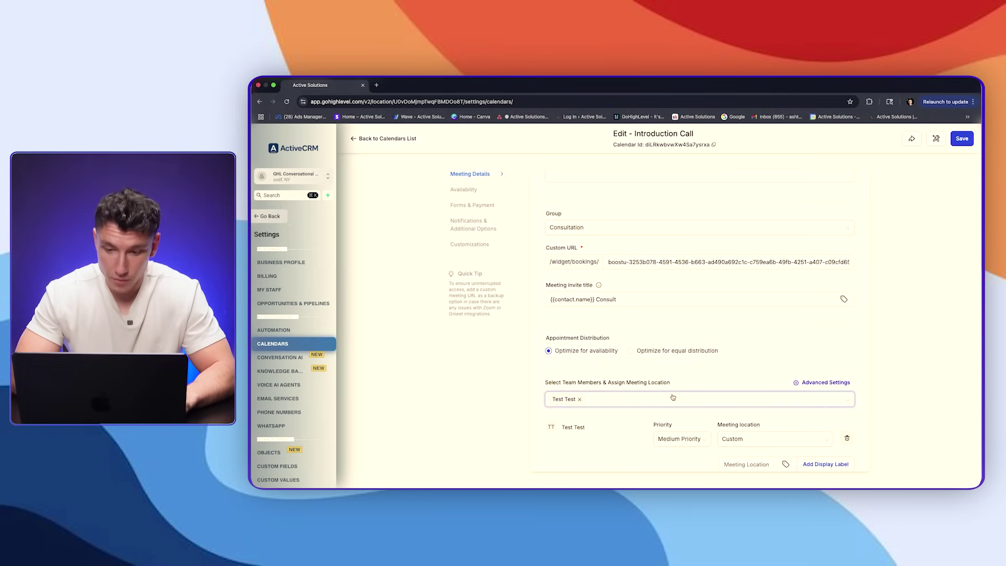
scroll(673, 397, "down", 2)
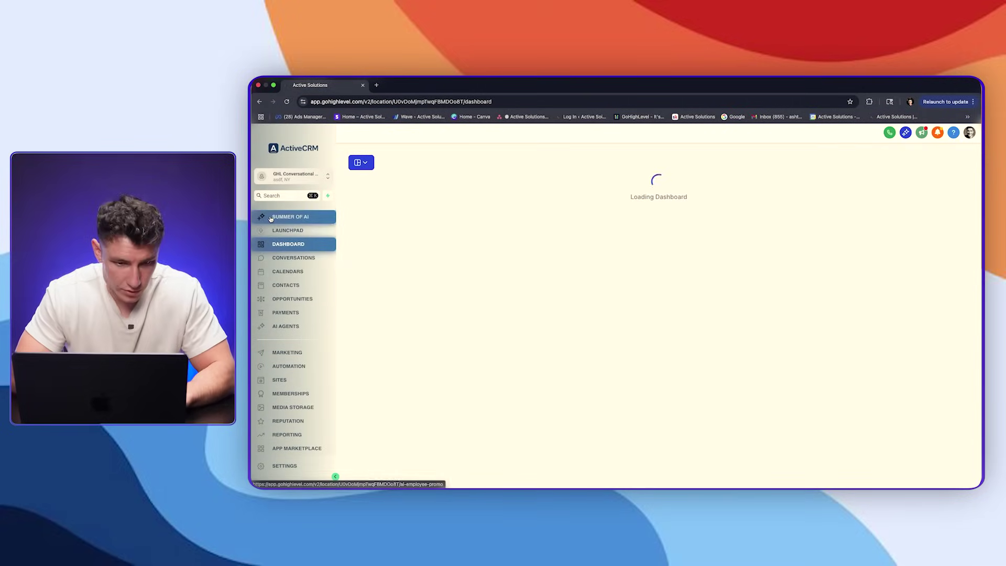
Switch the Opportunities board to the Lead Gen pipeline
left_click(295, 299)
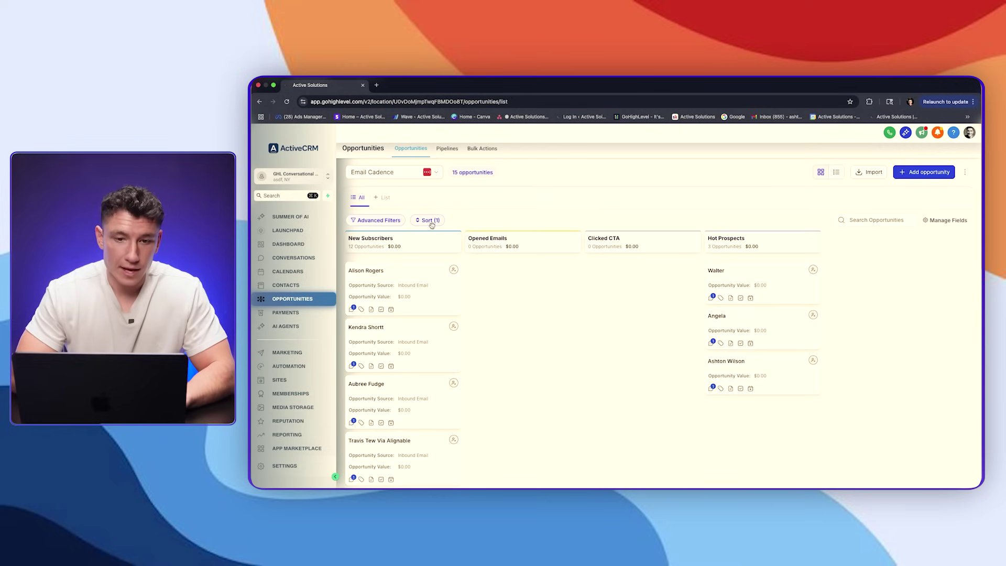
left_click(362, 203)
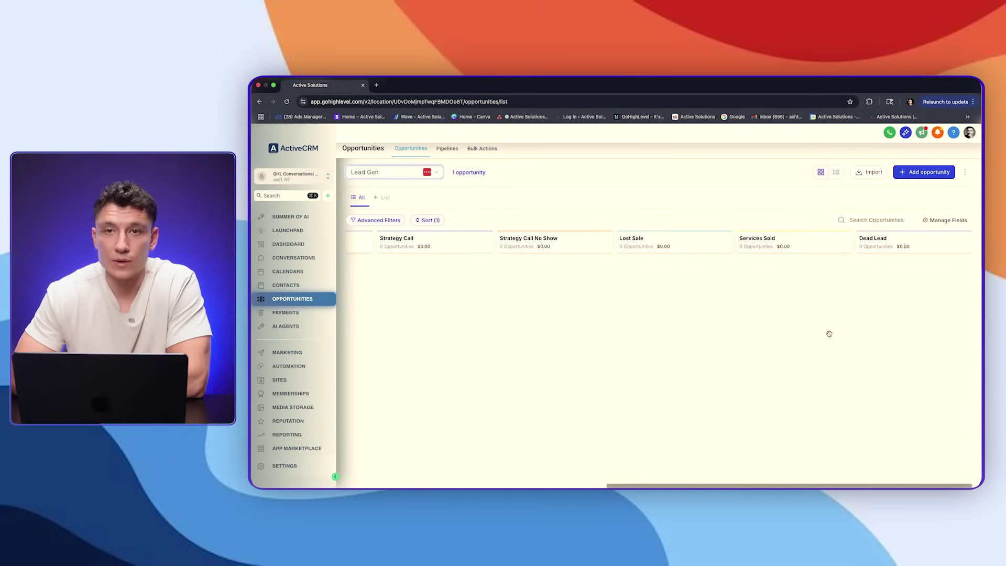
scroll(926, 313, "left", 10)
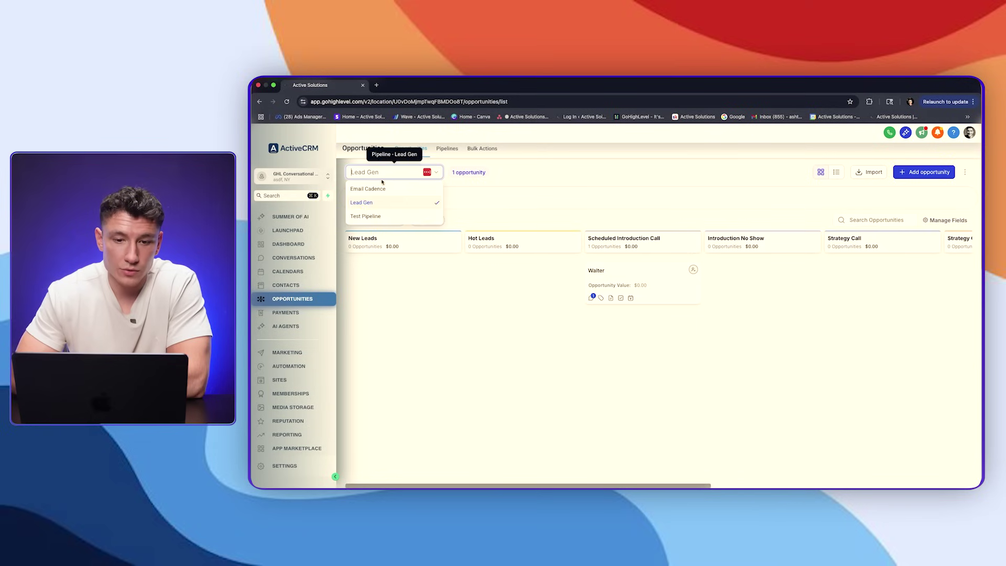
left_click(373, 217)
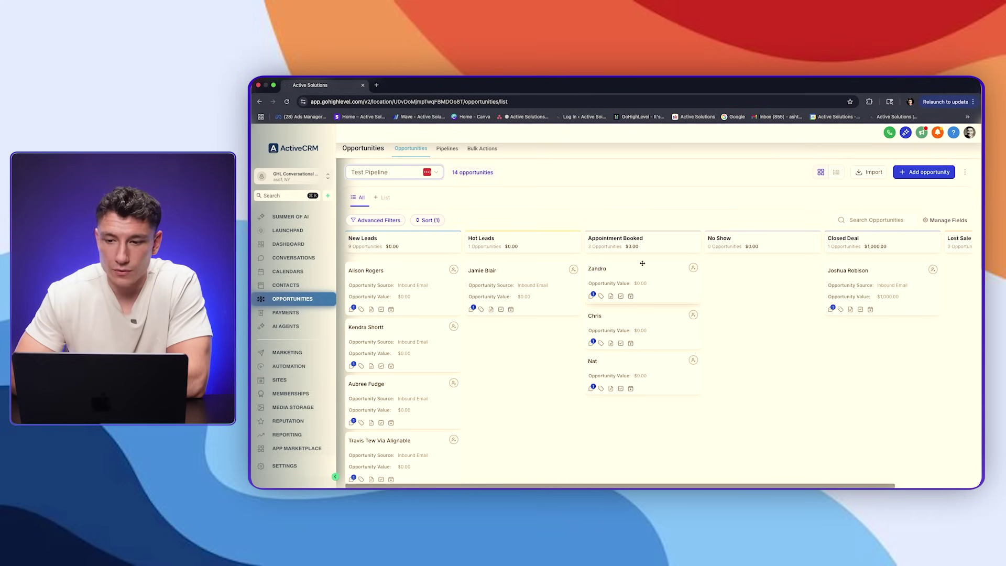
scroll(642, 264, "right", 4)
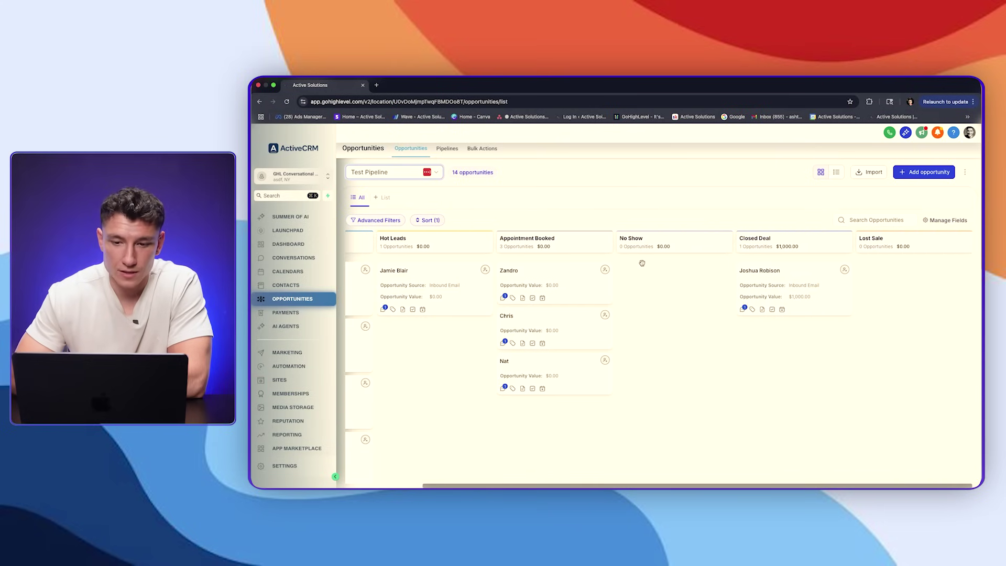
scroll(642, 263, "left", 4)
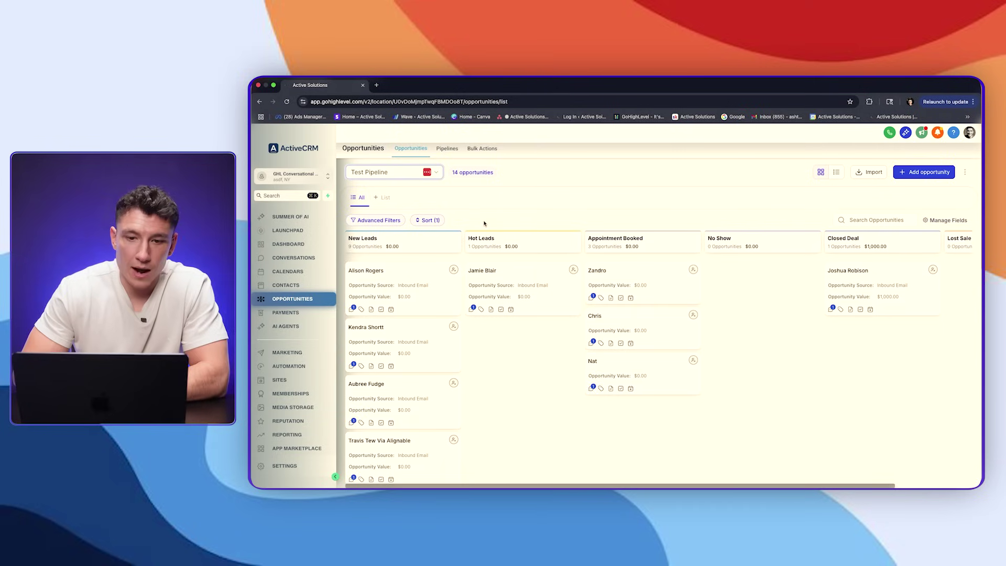
left_click(407, 172)
left_click(378, 200)
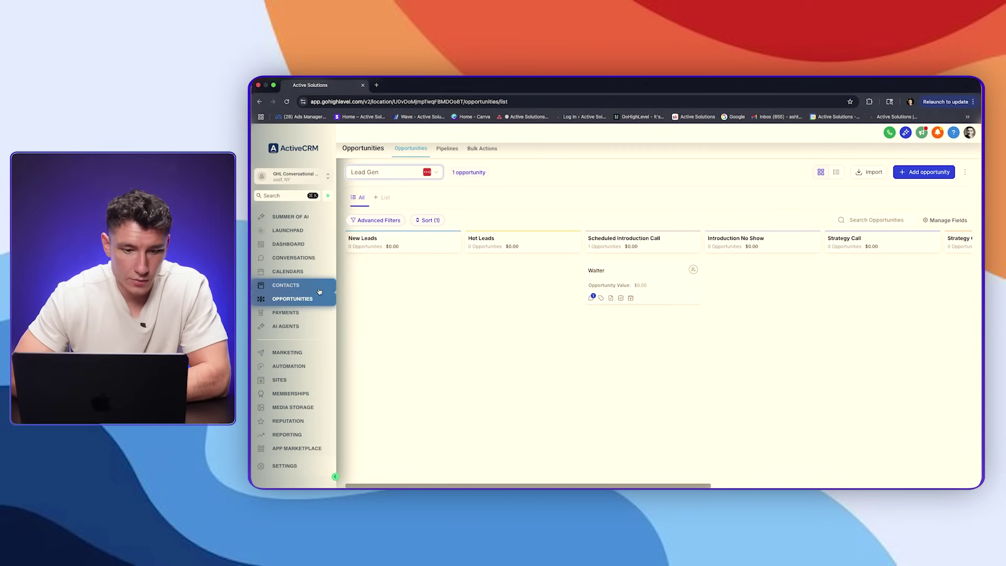
Open the Hot Leads workflow in Pipeline Workflows and browse available triggers without adding one
left_click(288, 365)
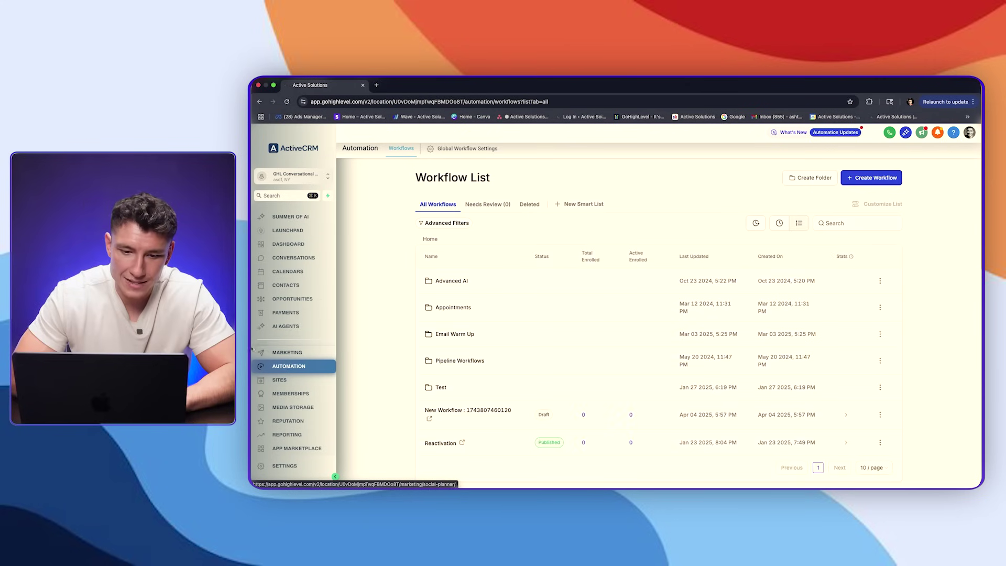
left_click(456, 361)
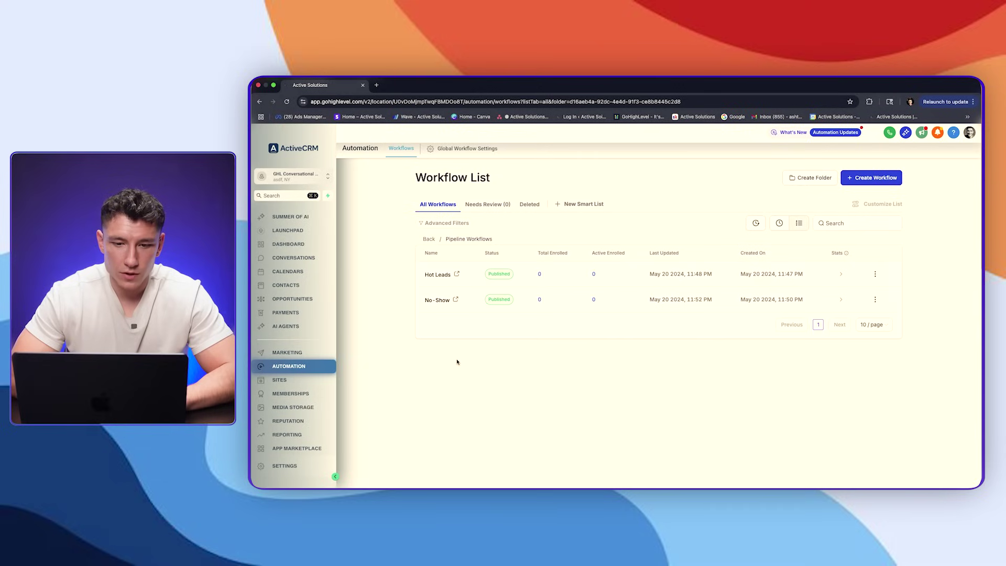
left_click(438, 274)
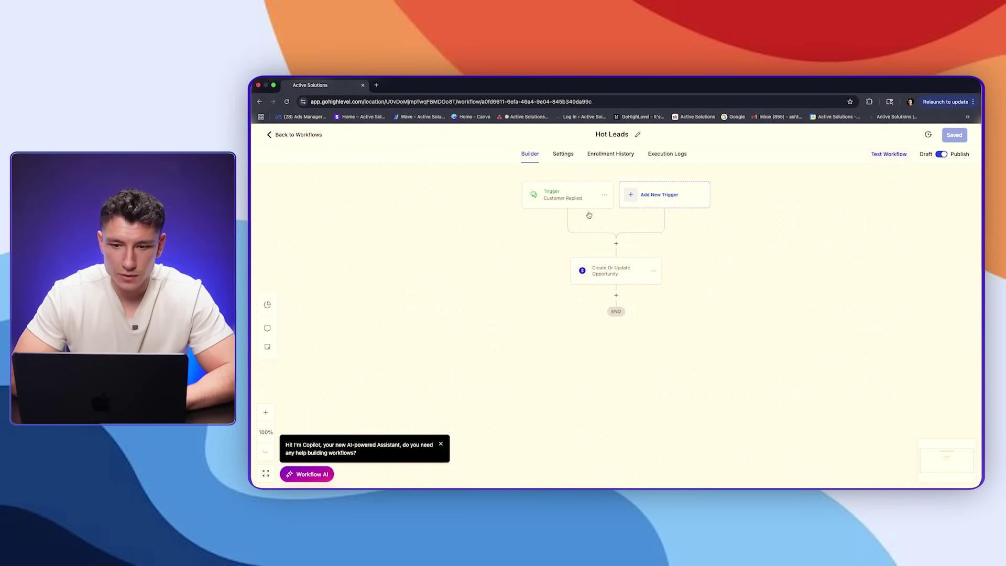
left_click(627, 199)
scroll(896, 402, "down", 10)
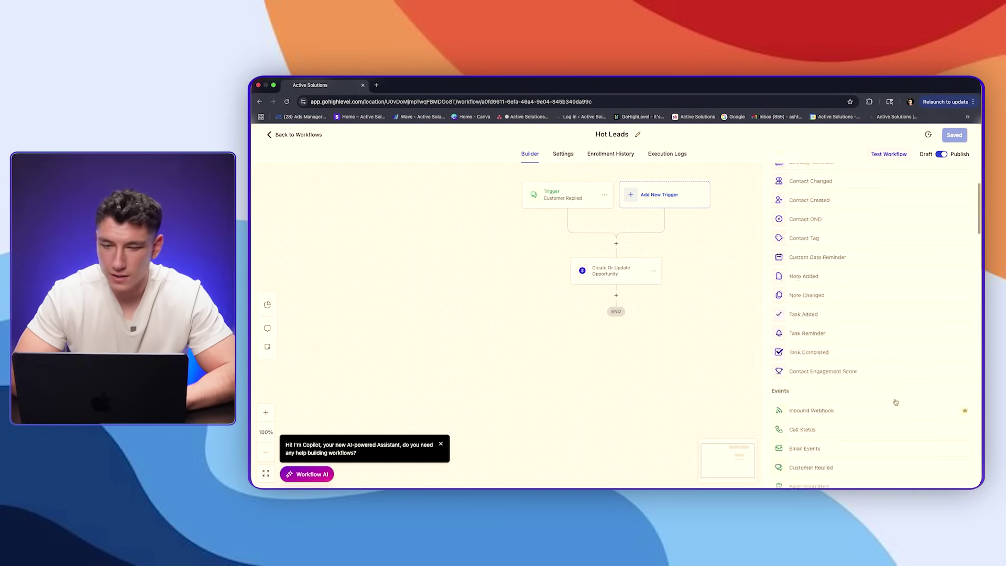
scroll(896, 402, "up", 10)
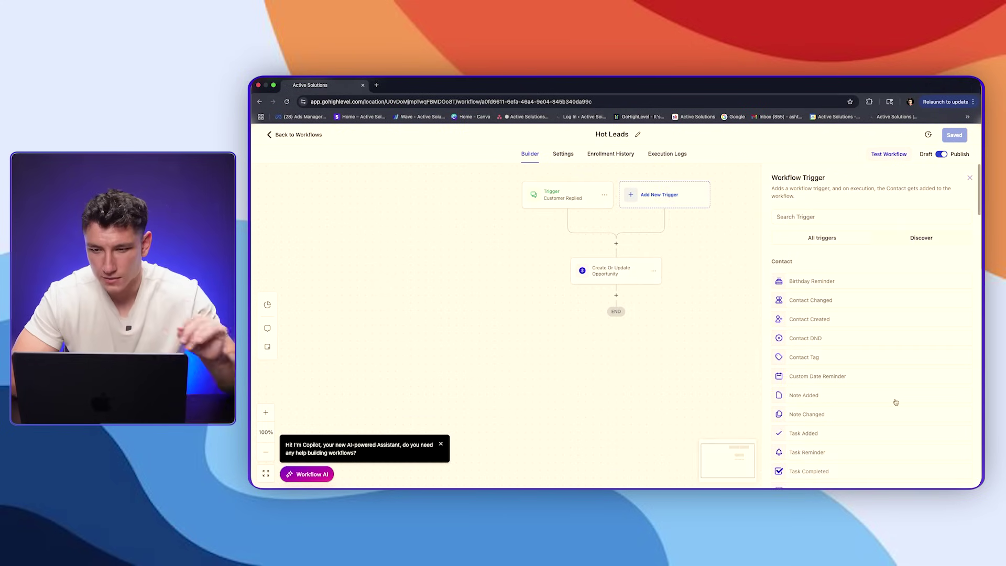
left_click(970, 179)
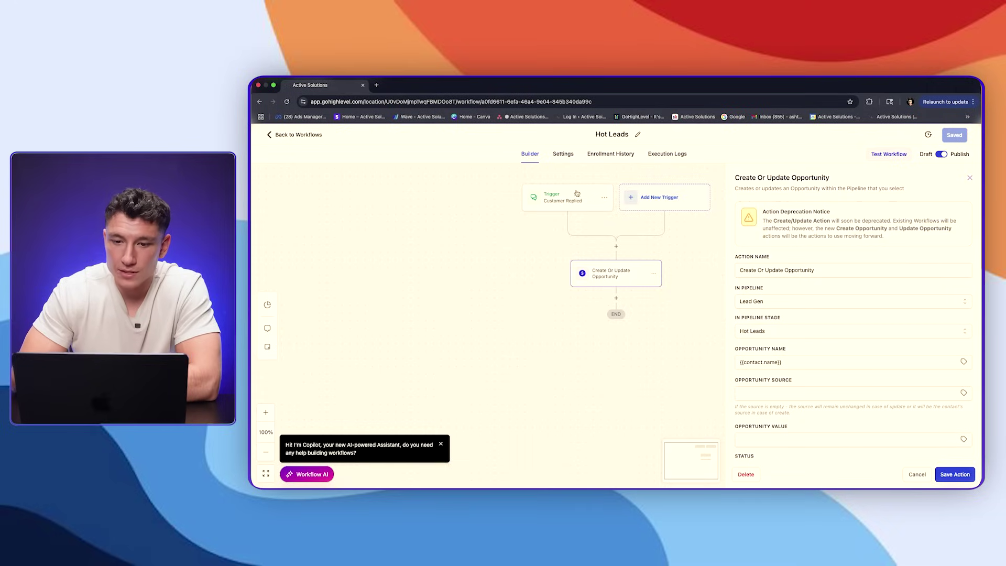
Inspect the Customer Replied trigger and Create Or Update Opportunity action settings, then leave the workflow
left_click(577, 194)
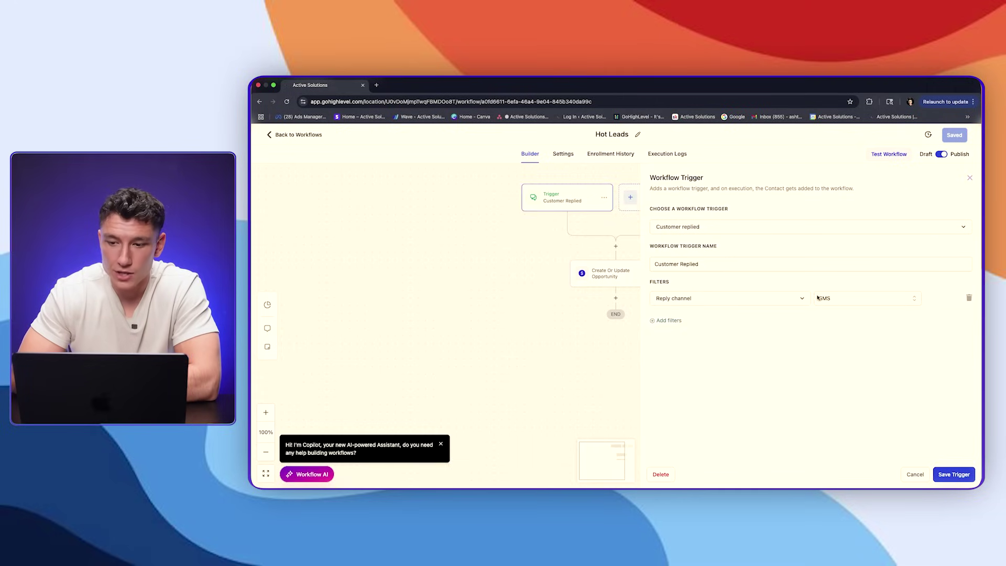
left_click(969, 179)
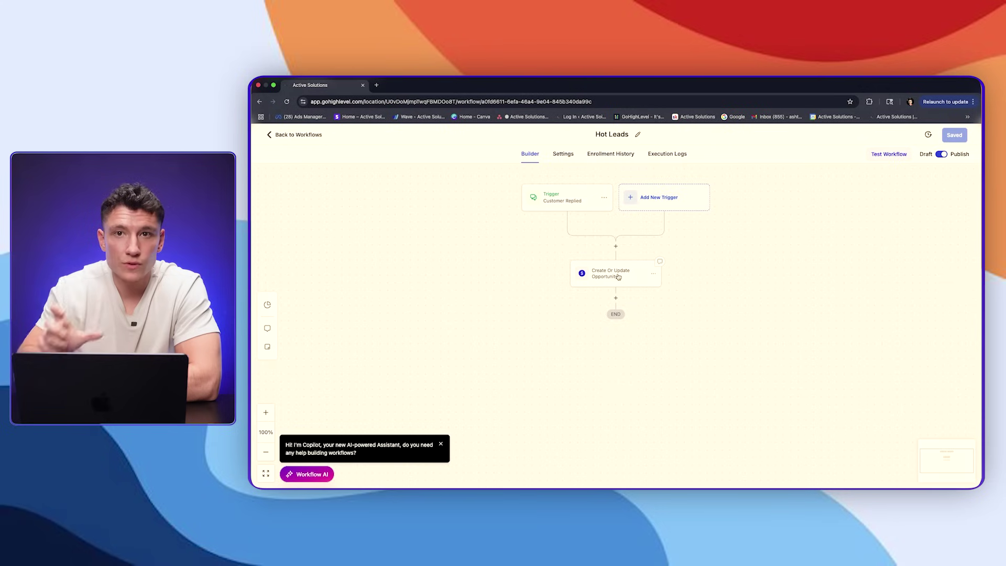
left_click(618, 277)
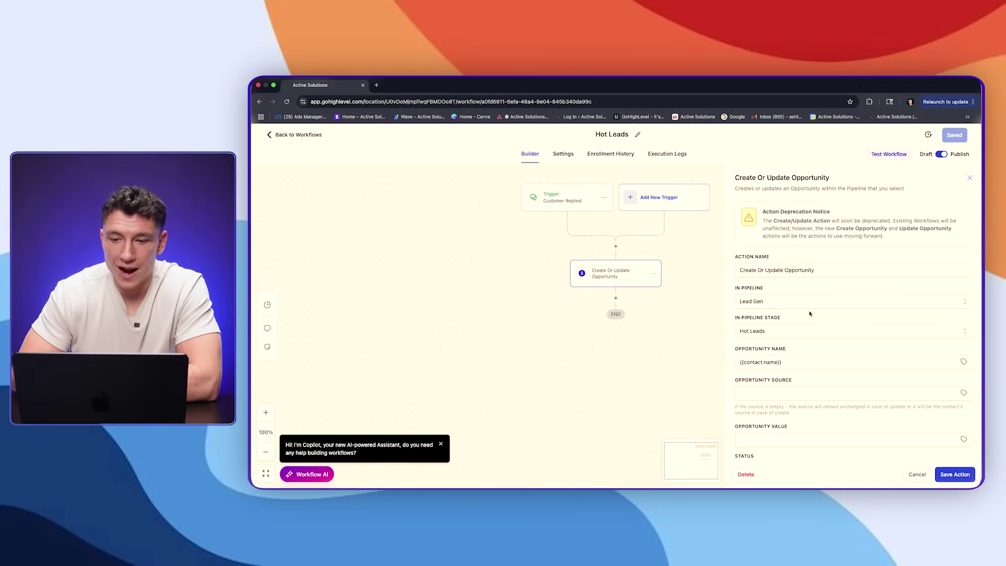
left_click(971, 178)
left_click(299, 134)
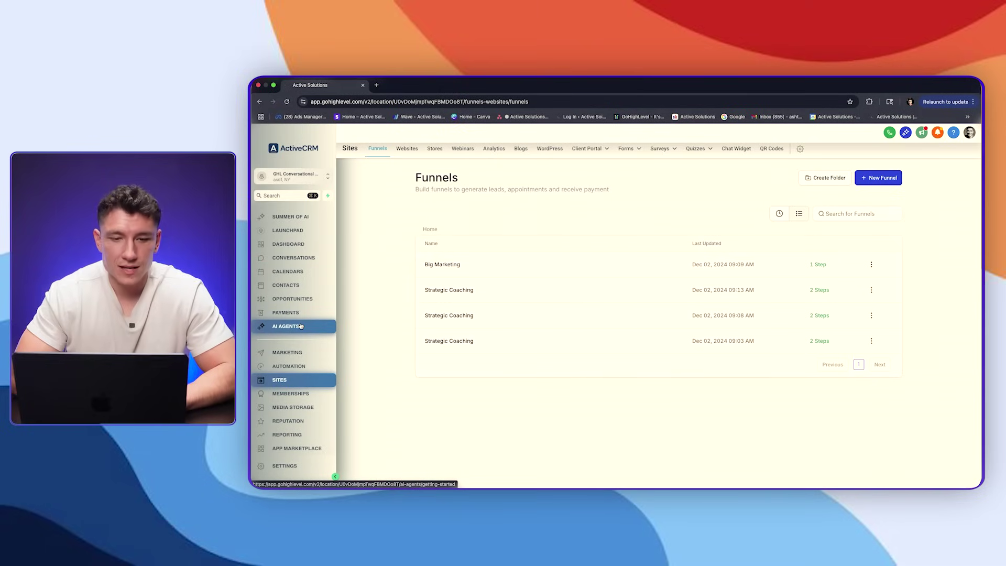
Open the GPT 3.0 workflow from the Advanced AI folder
left_click(293, 366)
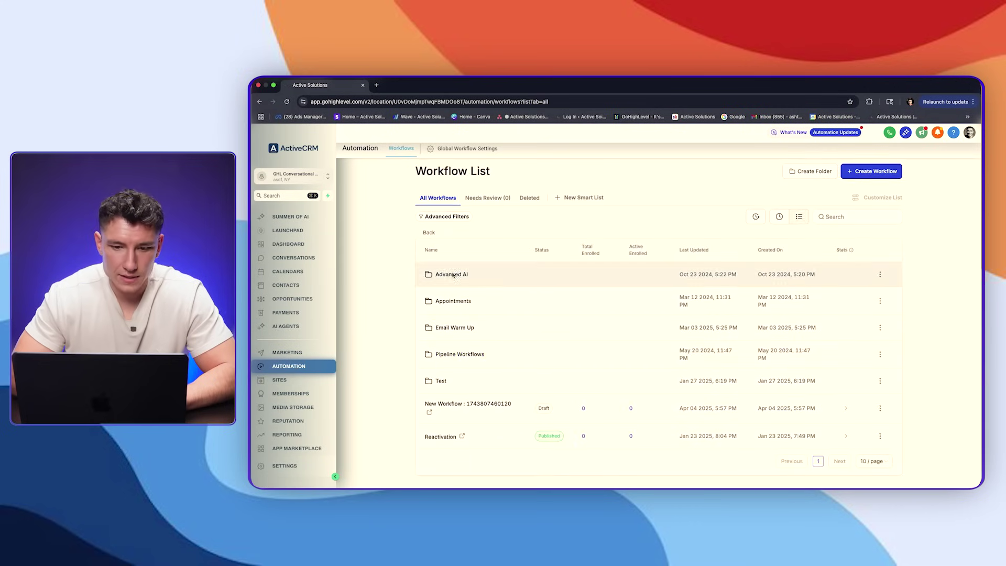
left_click(451, 280)
left_click(435, 274)
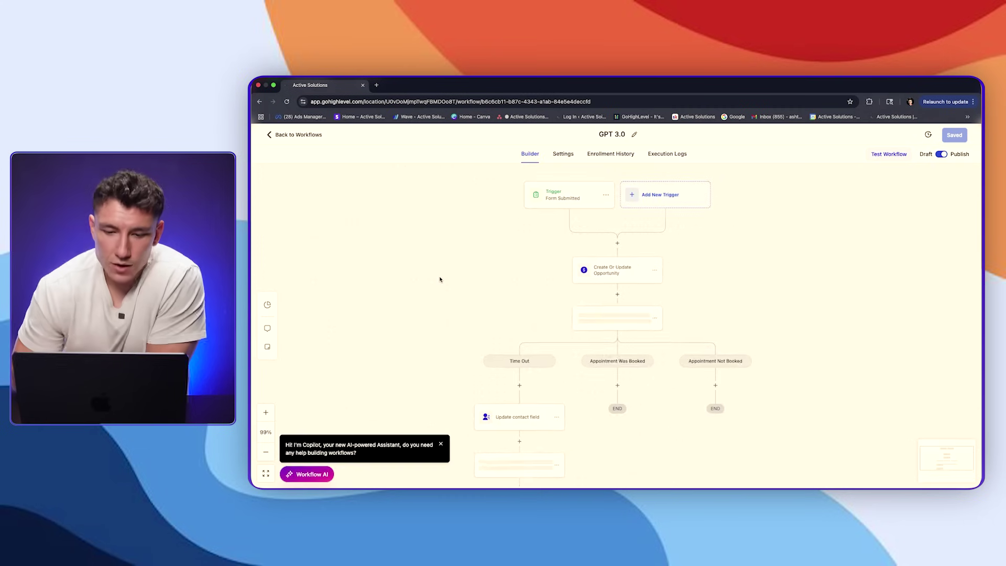
Add a 'Form is' filter to the Form Submitted trigger
left_click(561, 200)
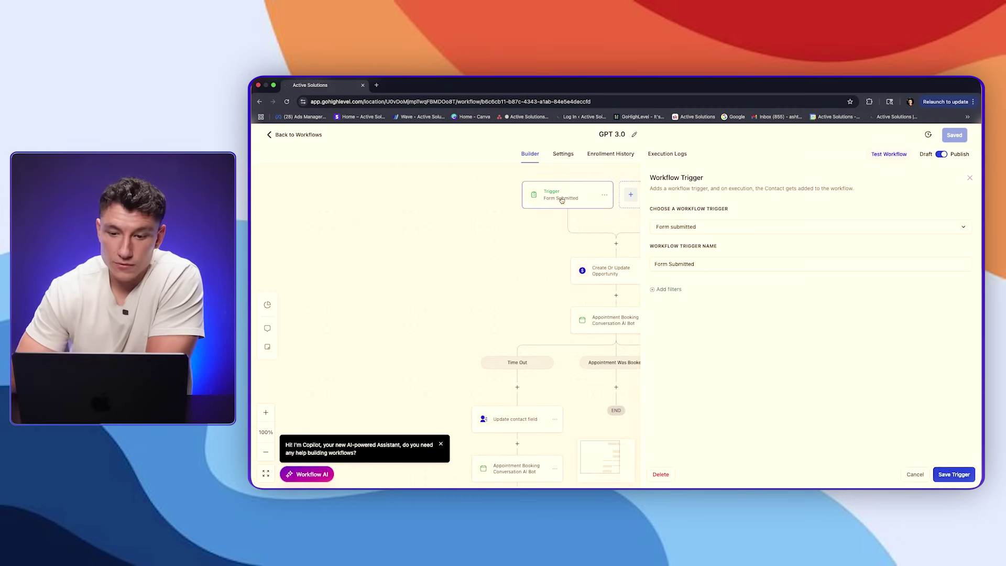
left_click(667, 289)
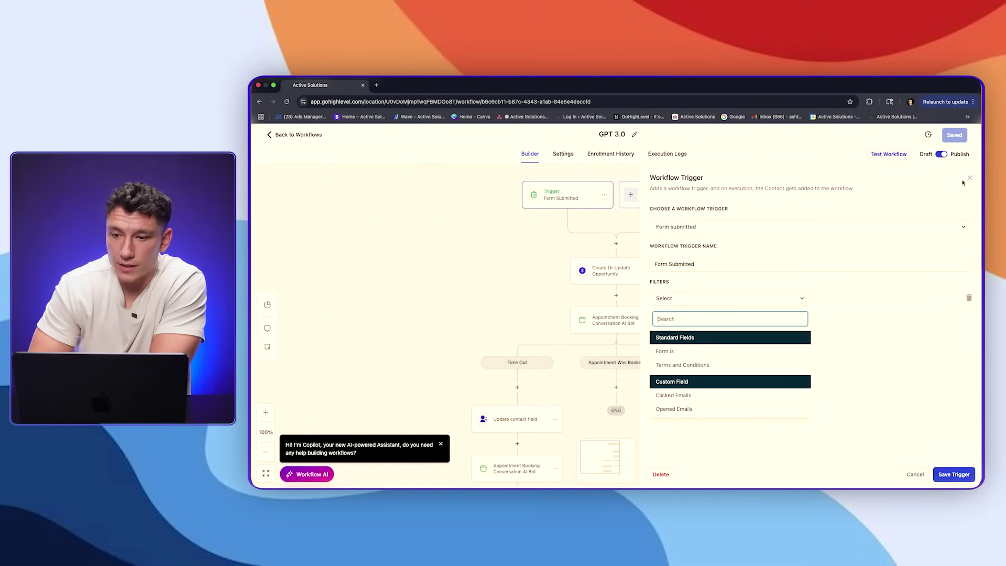
left_click(680, 356)
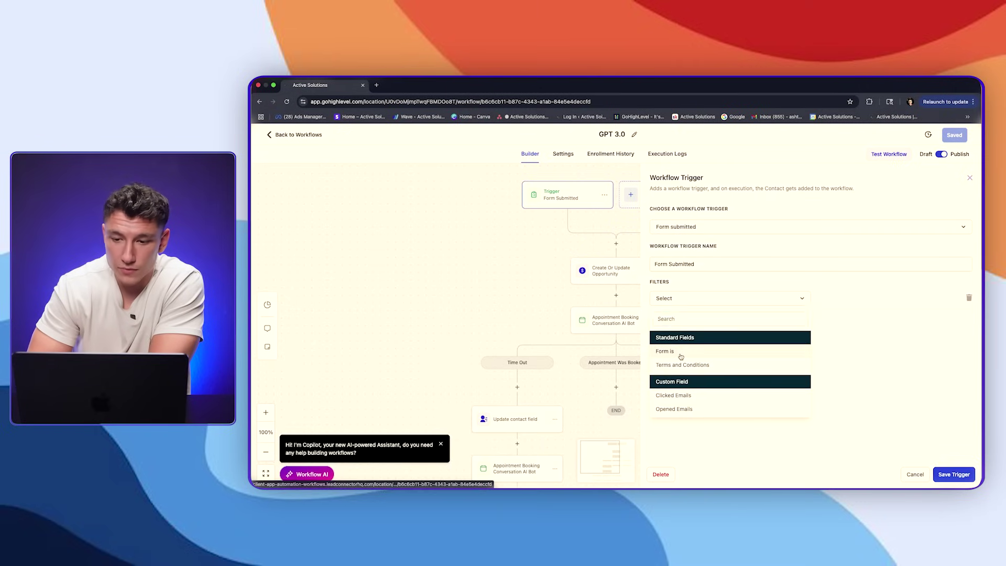
Check the empty form list, then close the Form Submitted trigger and discard changes
left_click(843, 300)
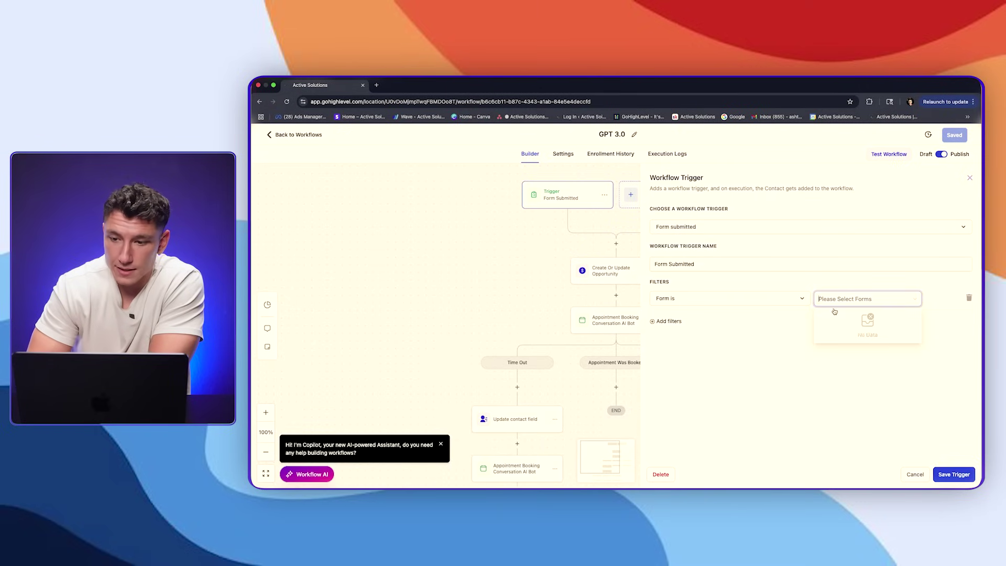
left_click(971, 179)
left_click(668, 331)
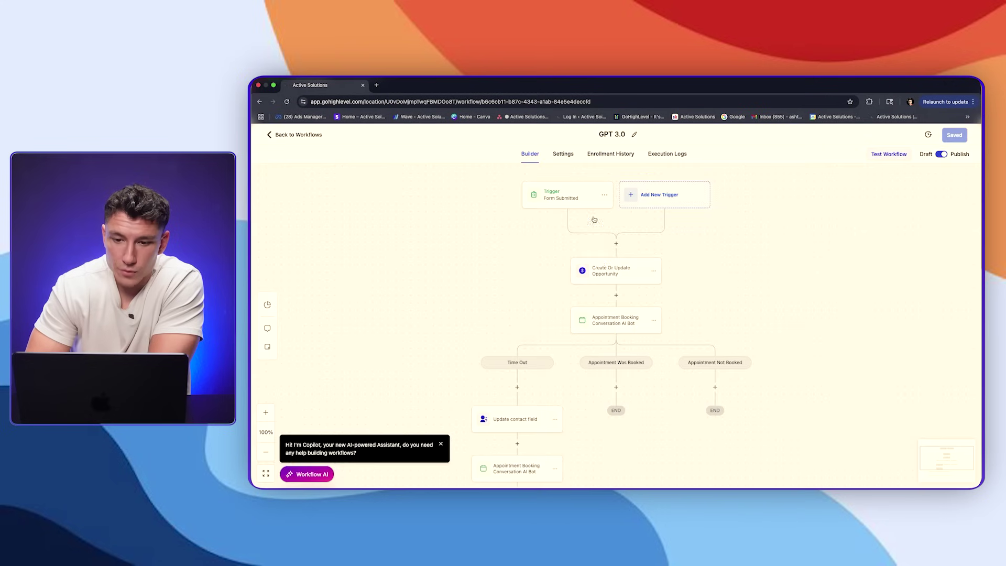
Review the Create Or Update Opportunity action and trigger list, then return to the workflow list
left_click(606, 271)
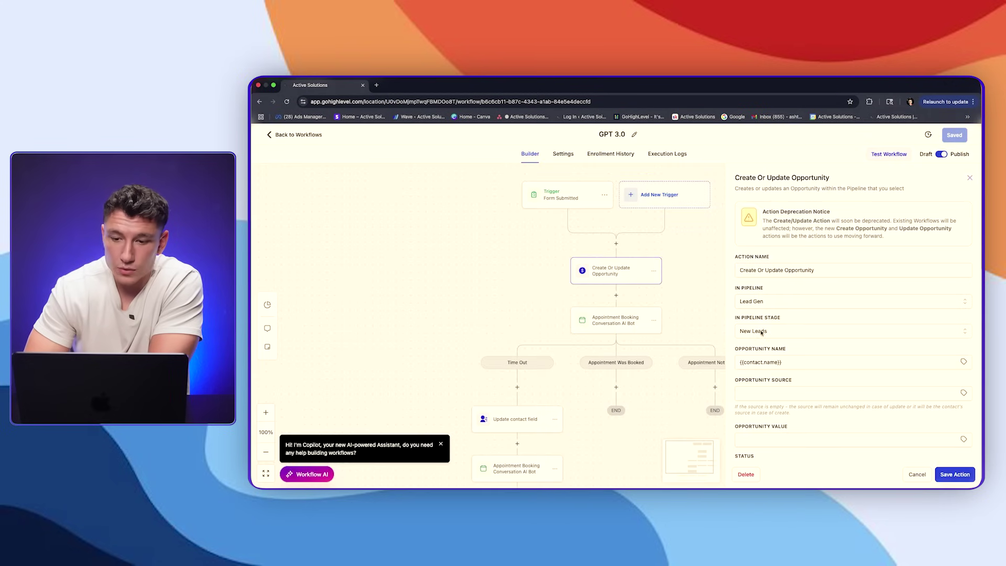
triple_click(795, 361)
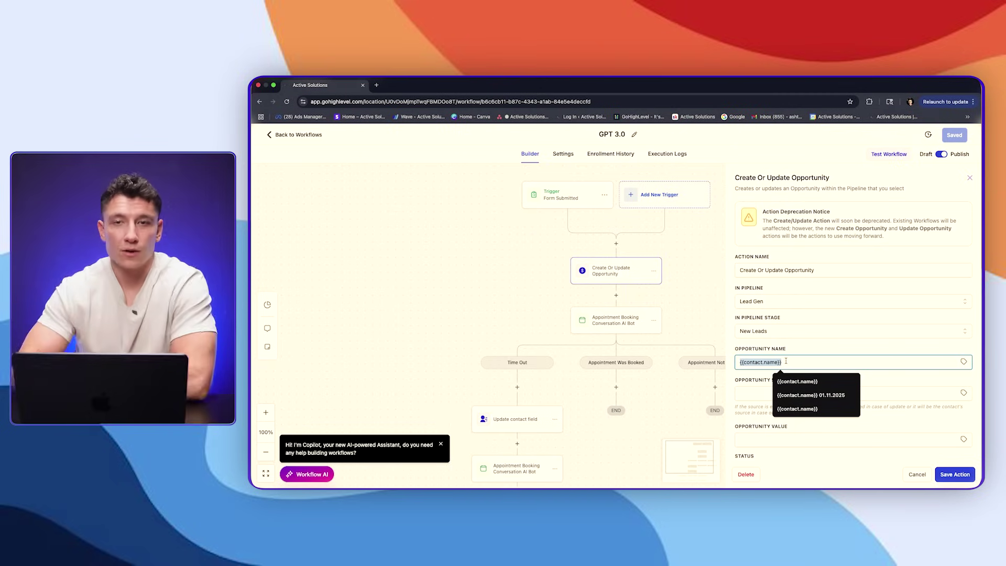
left_click(970, 179)
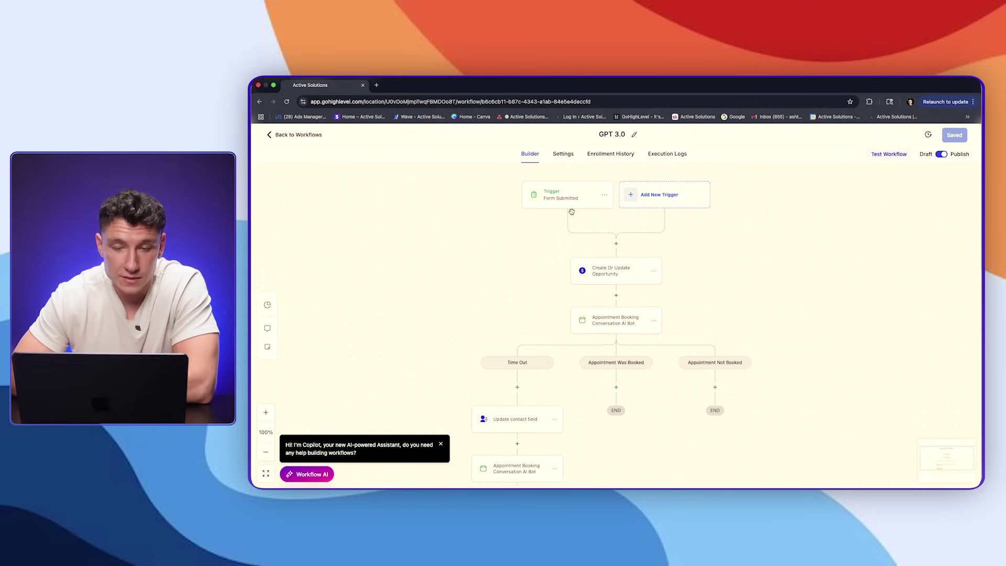
left_click(651, 199)
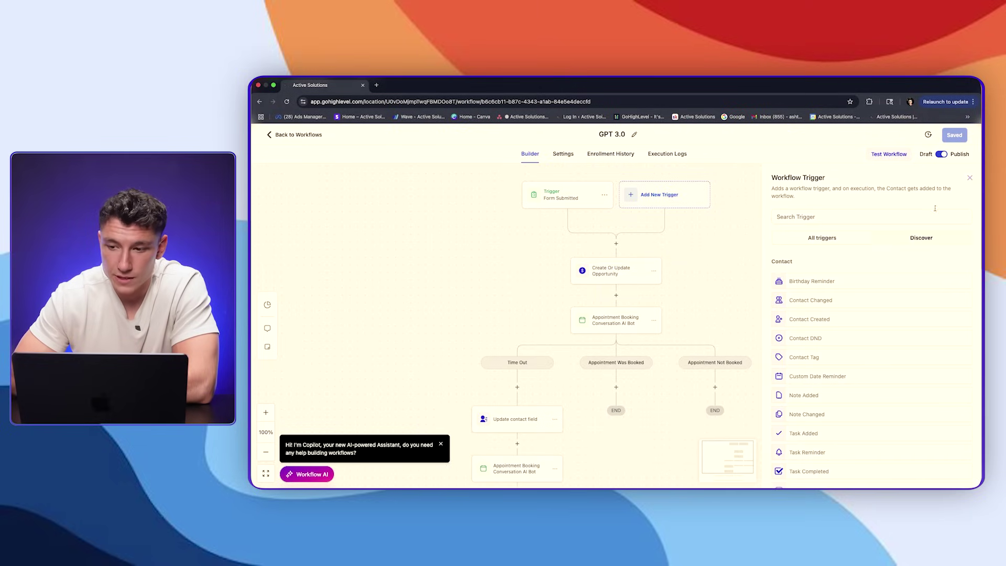
left_click(968, 180)
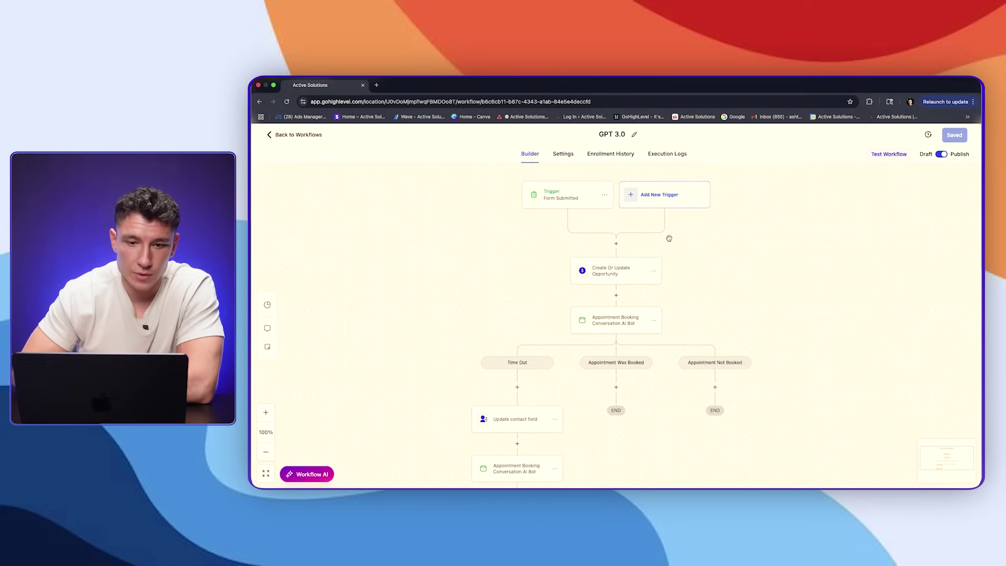
left_click(309, 135)
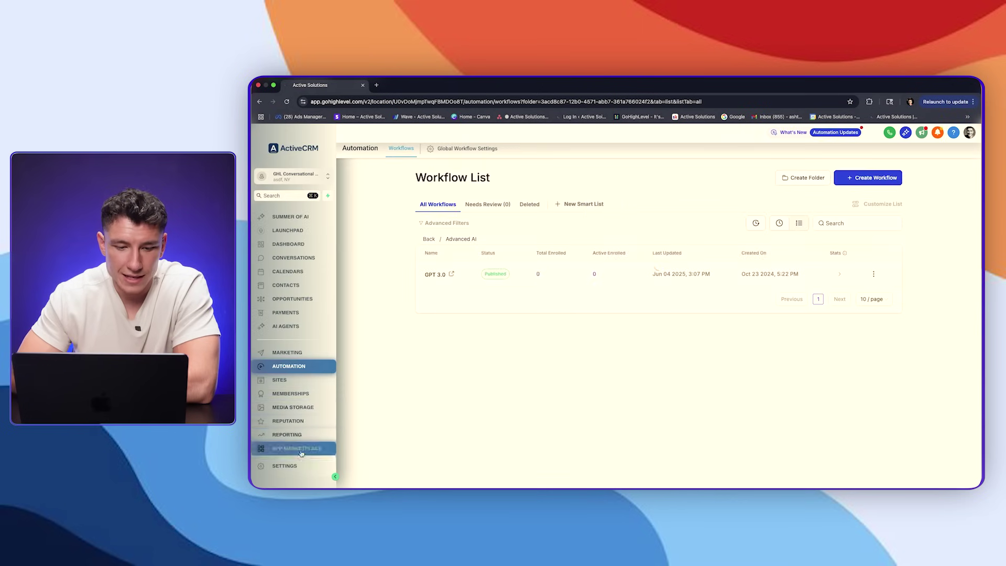
View and close the Strategy Call calendar's sharing links in Settings > Calendars
left_click(296, 466)
left_click(268, 344)
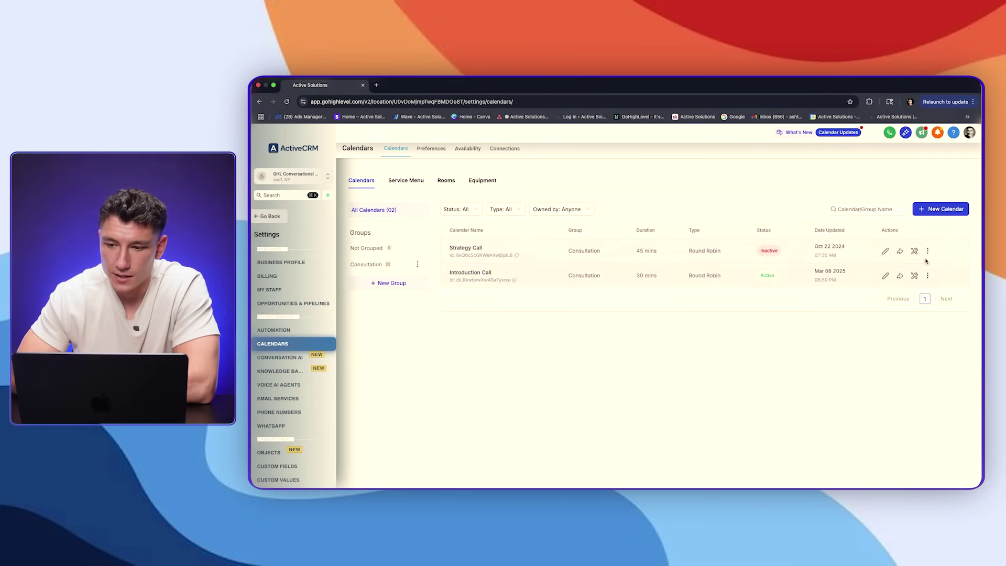
left_click(901, 251)
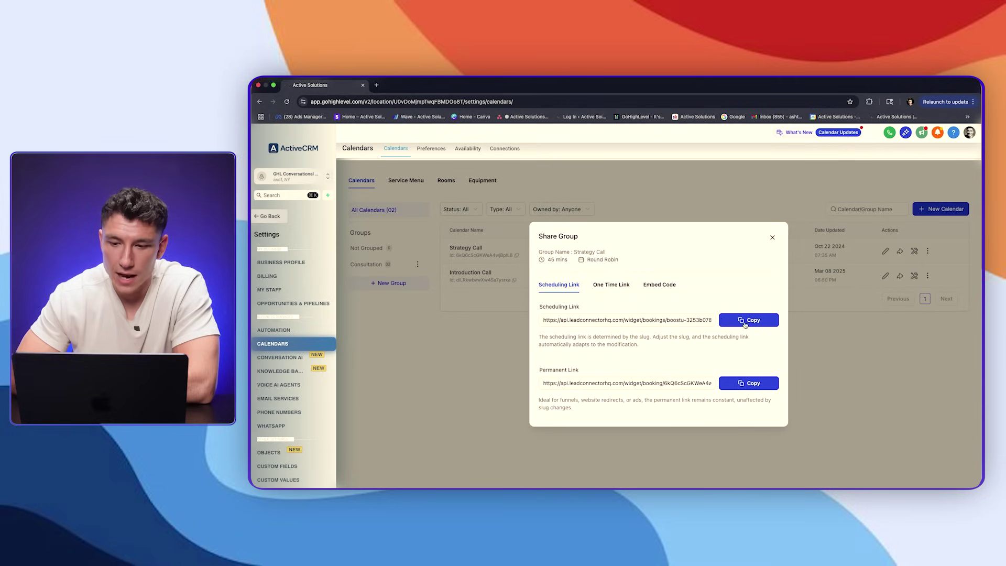
left_click(773, 238)
Open the calendar view filtered to a single user, then go to Contacts
left_click(277, 217)
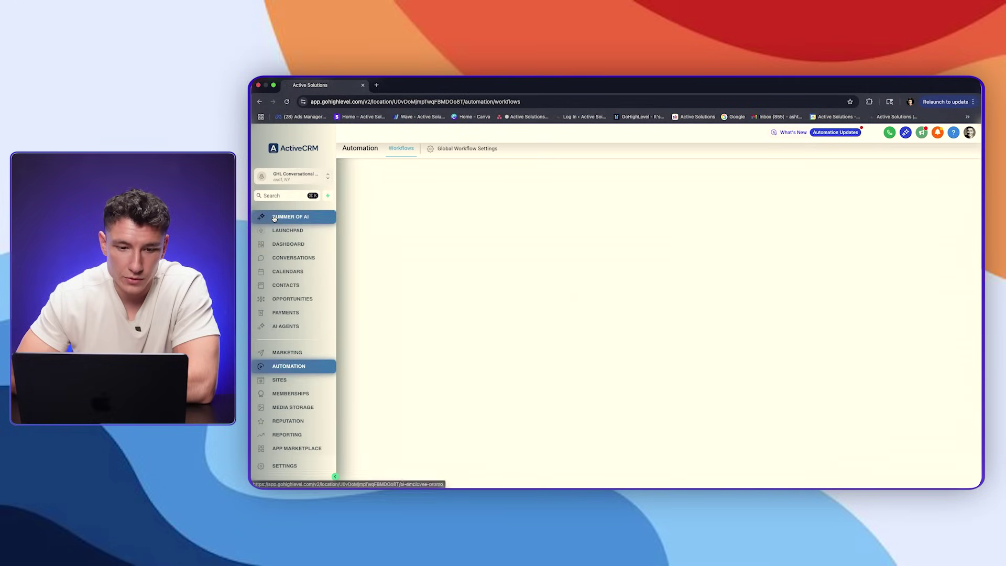
left_click(288, 276)
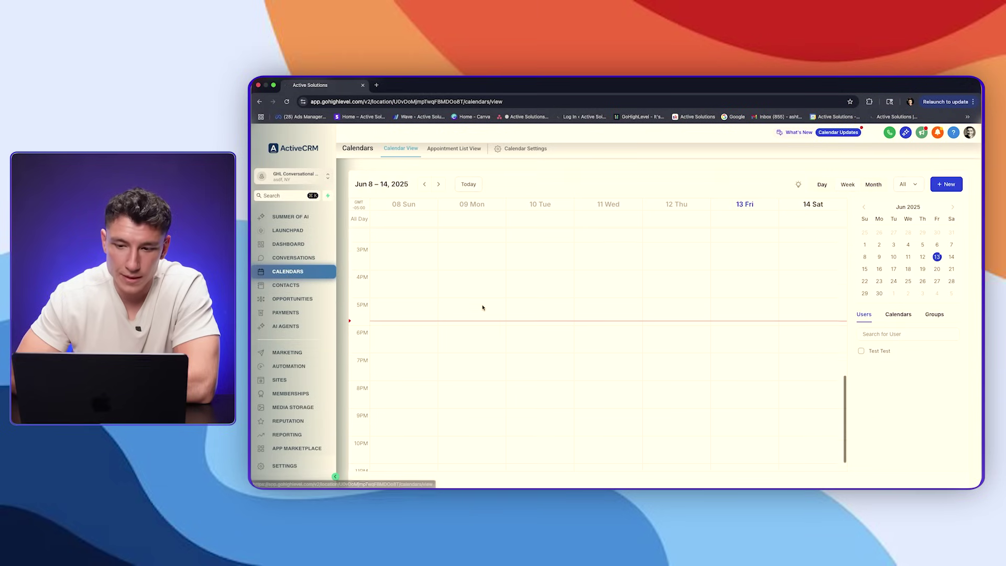
left_click(861, 351)
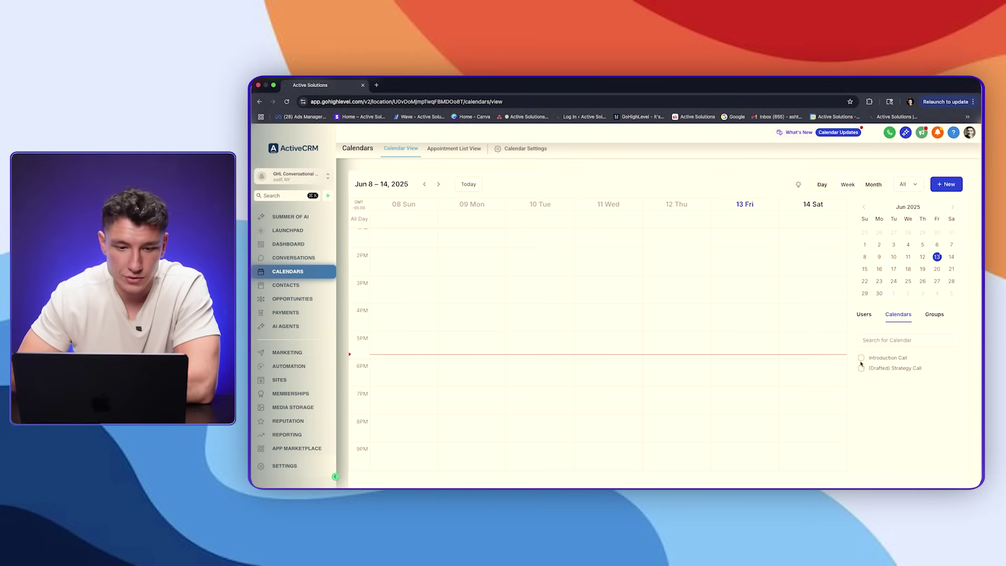
left_click(290, 285)
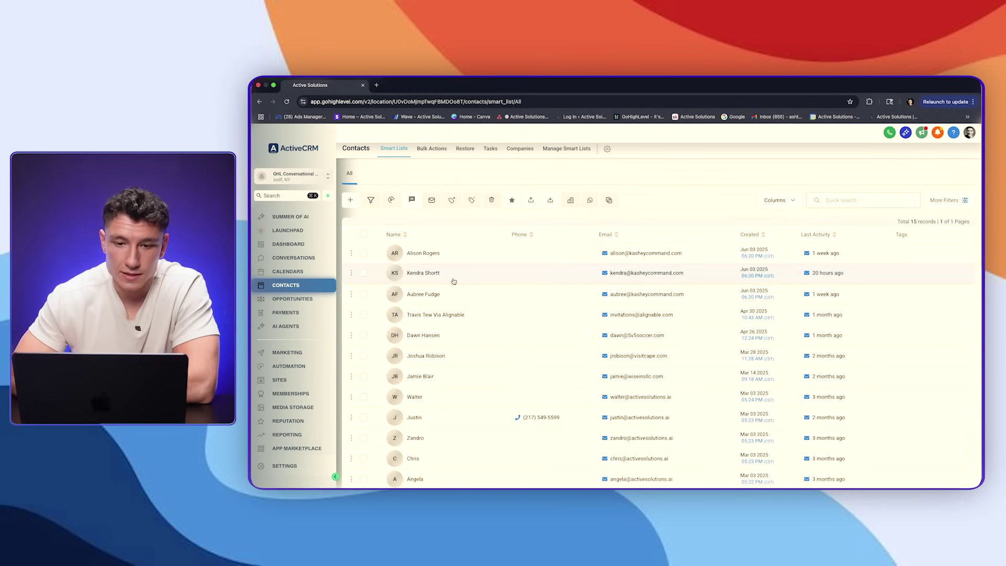
Select all 15 contacts, start and cancel a bulk SMS, deselect them, then open Sites
left_click(363, 235)
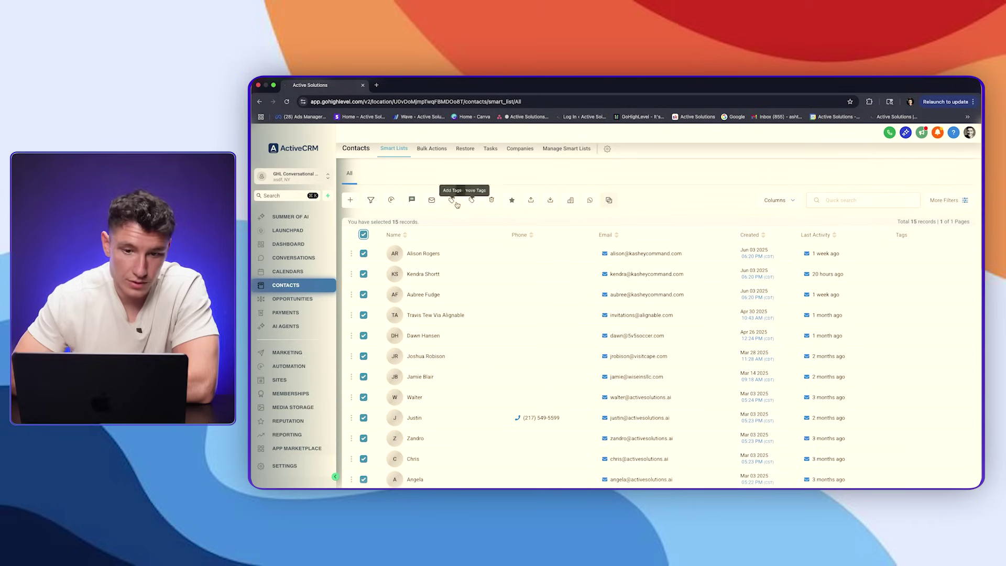
left_click(413, 201)
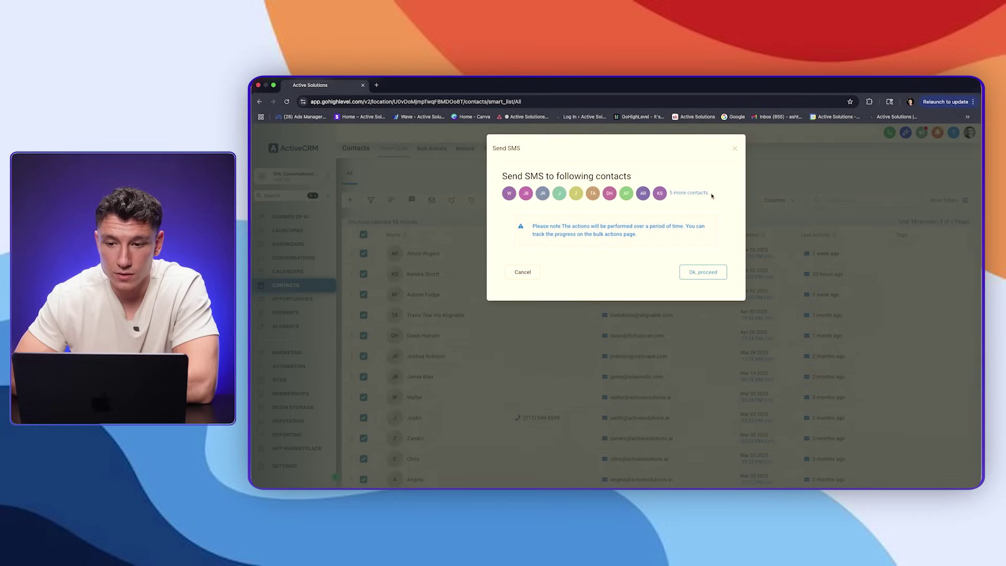
left_click(736, 150)
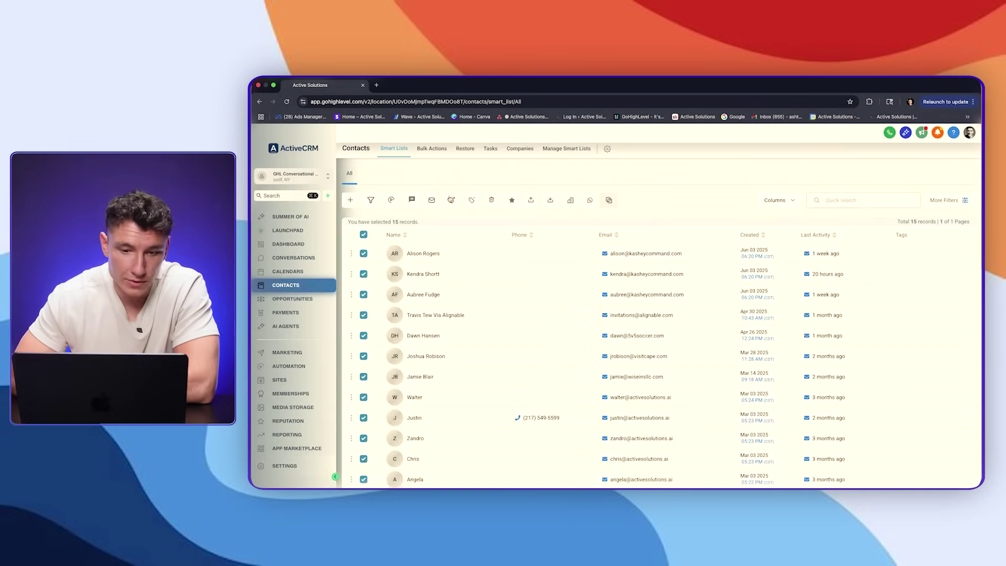
left_click(364, 235)
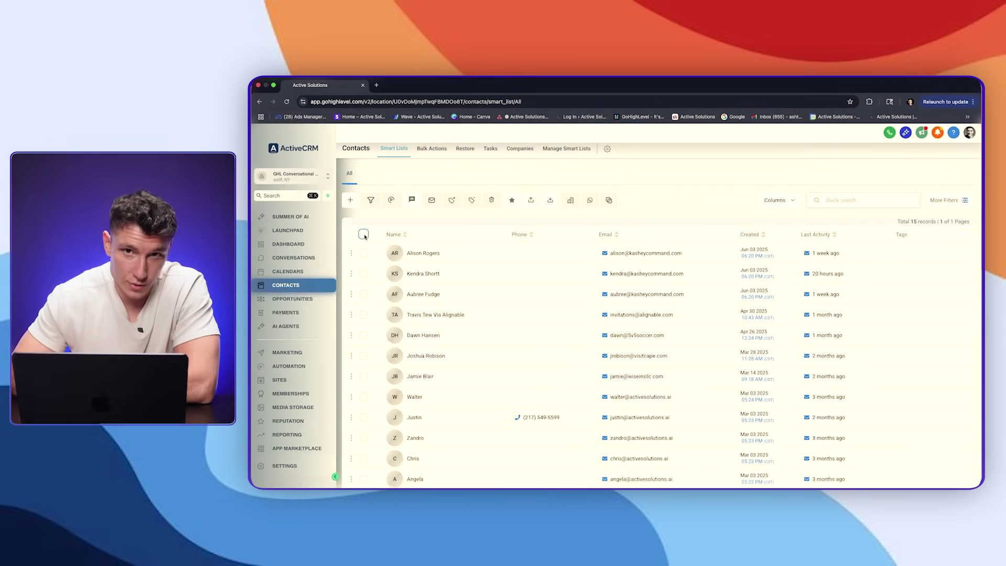
left_click(279, 380)
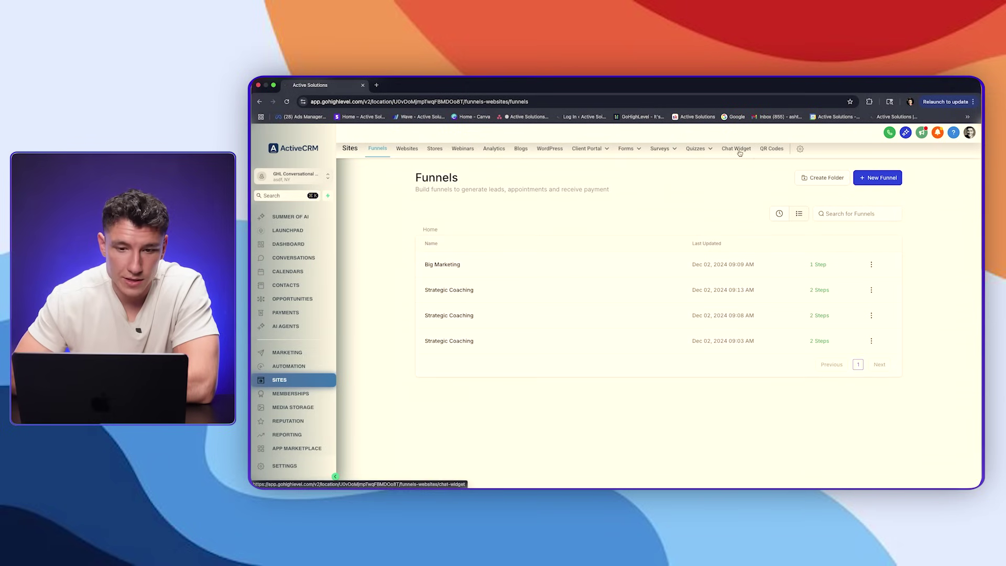
left_click(408, 148)
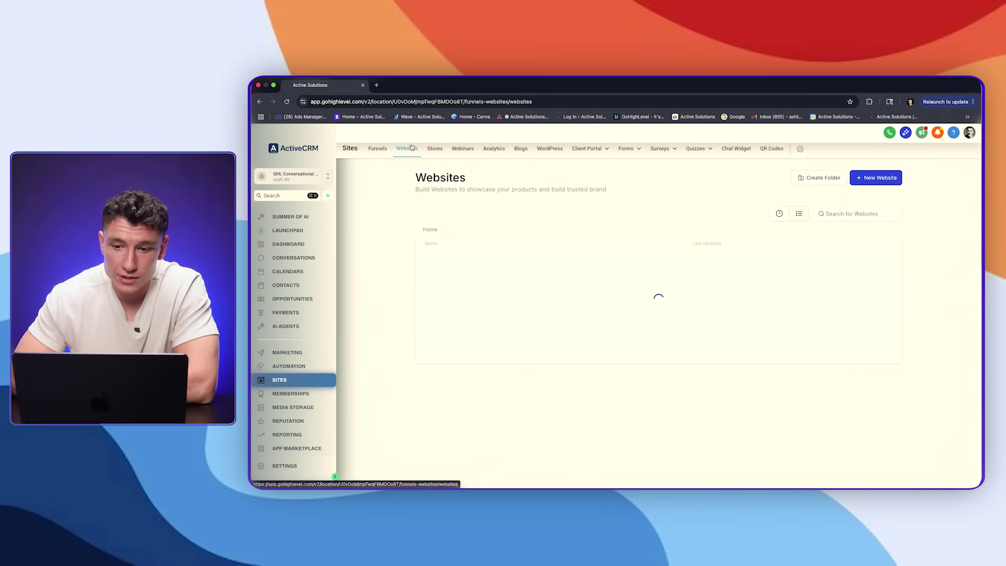
left_click(866, 180)
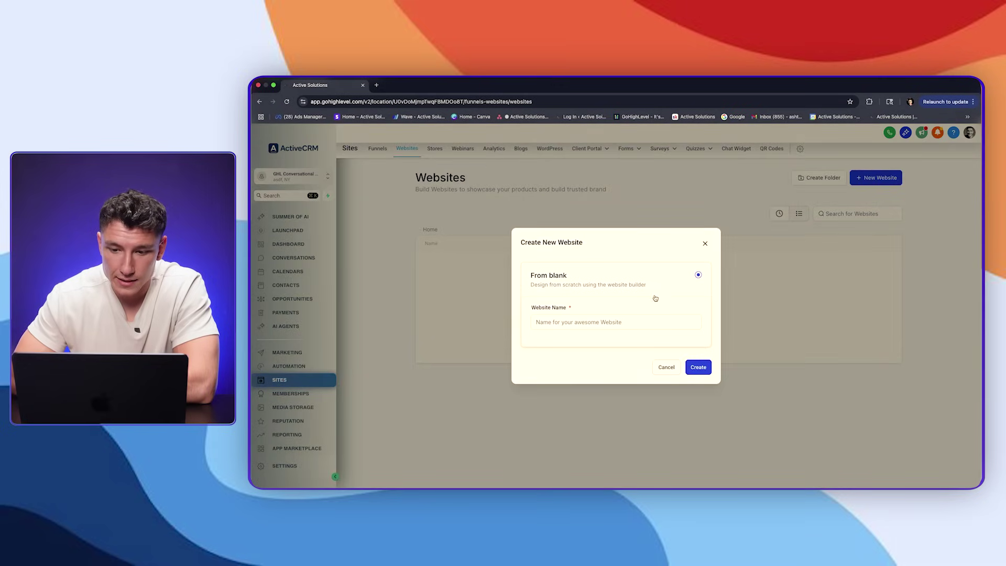
left_click(706, 245)
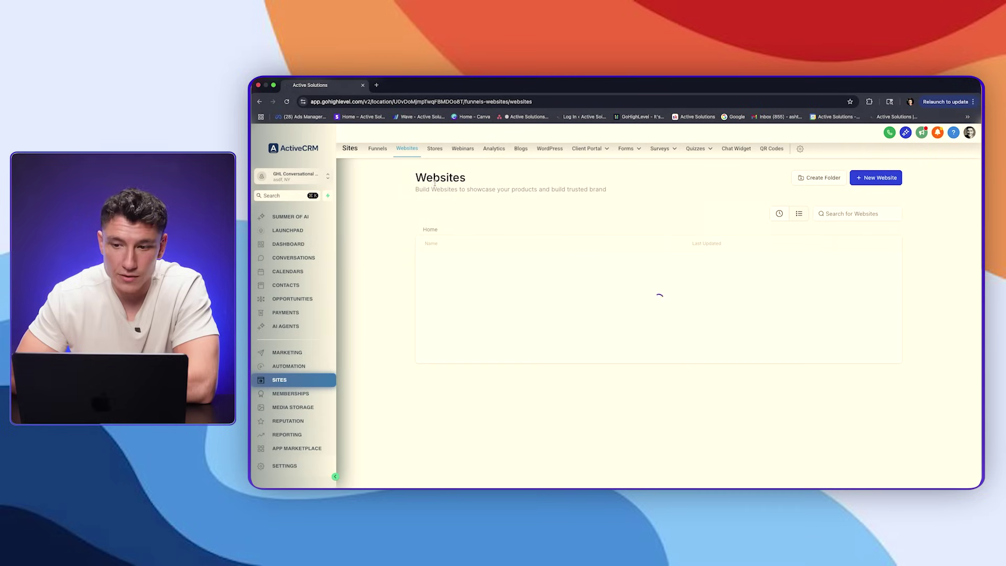
left_click(378, 149)
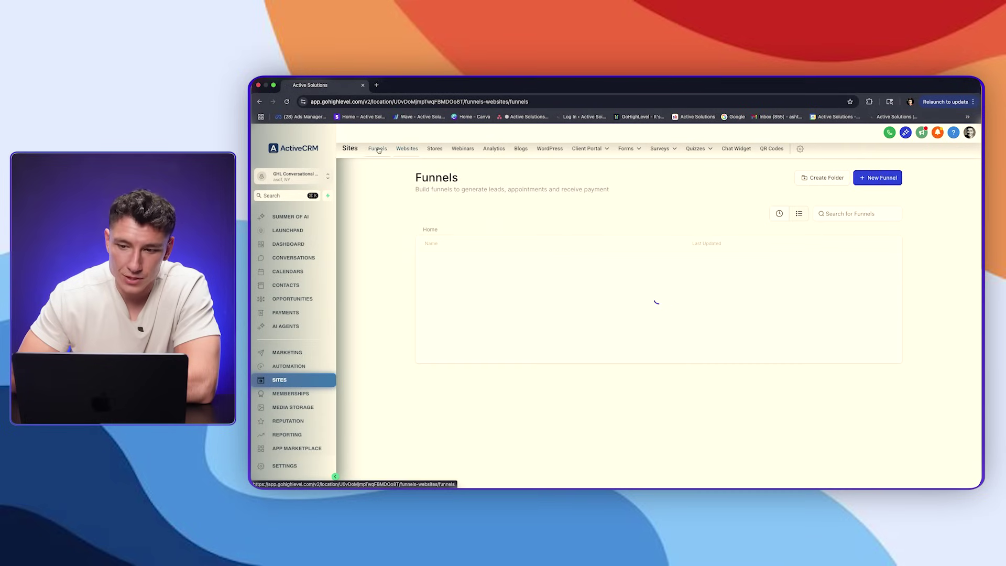
left_click(882, 178)
left_click(736, 283)
left_click(757, 375)
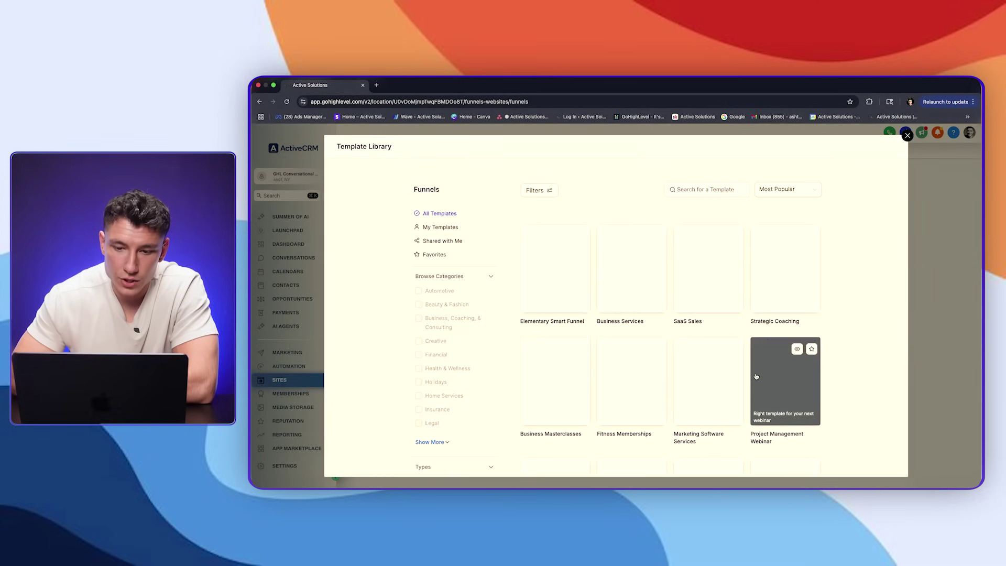
scroll(803, 336, "down", 10)
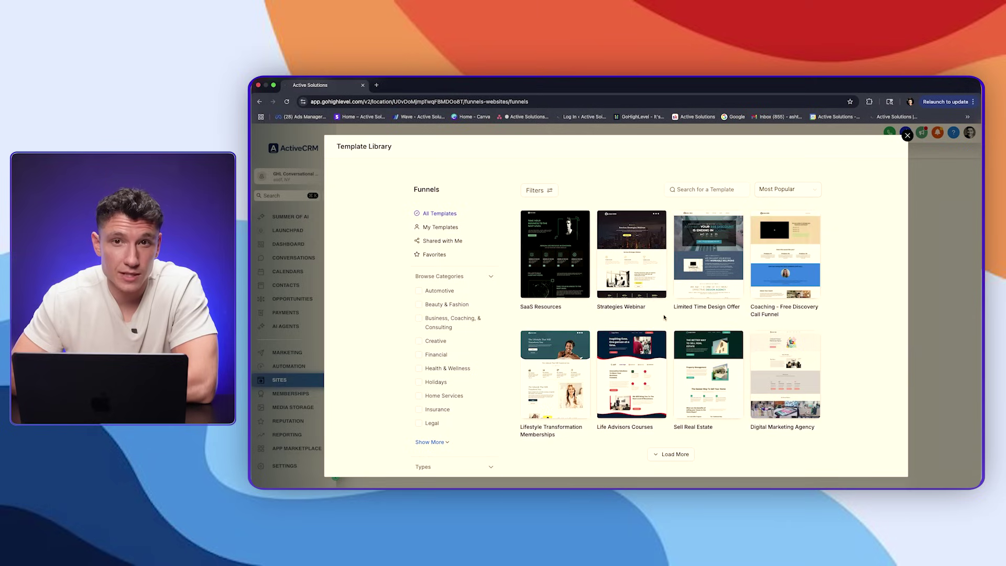
left_click(907, 136)
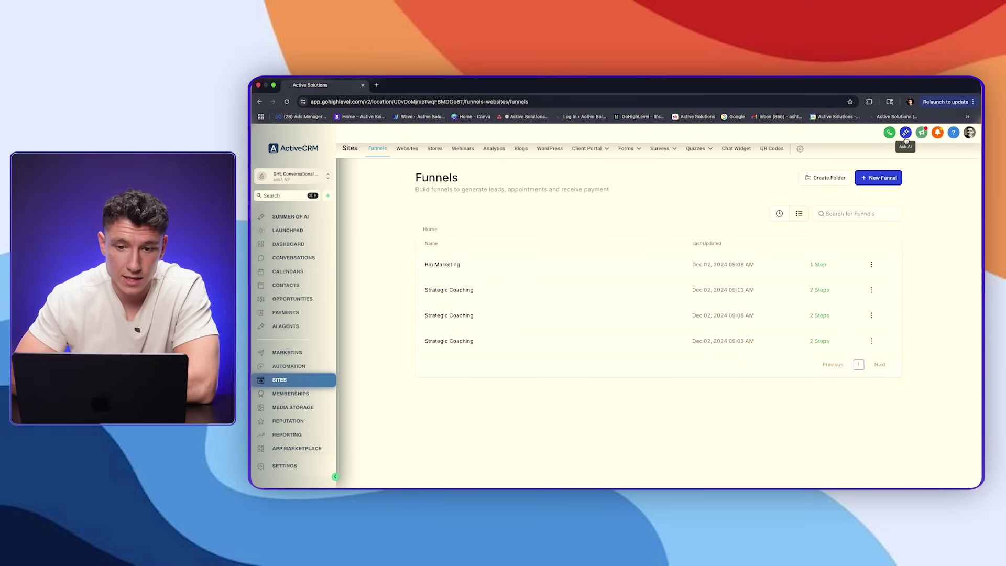
mouse_move(706, 153)
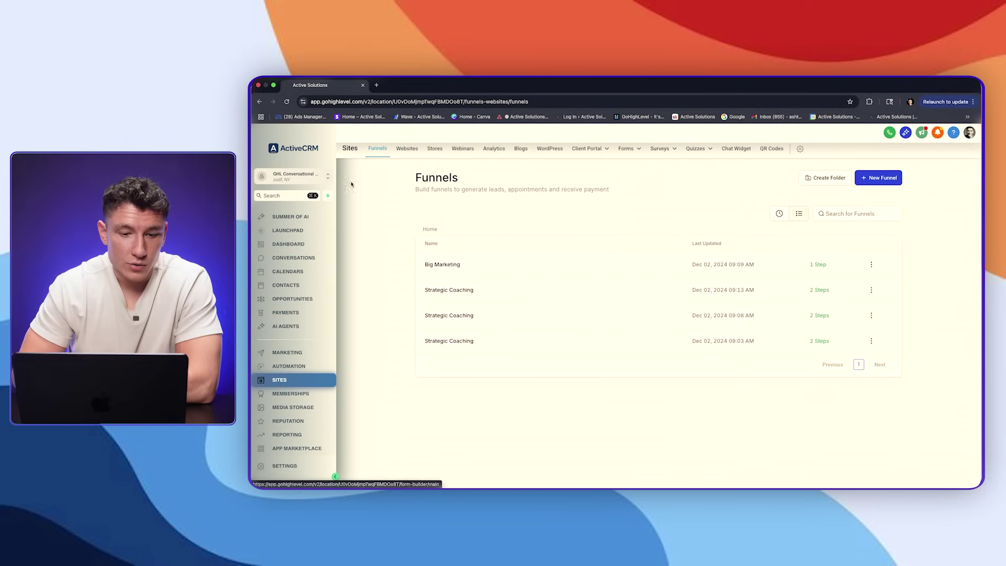
Pass through Opportunities, Payments and Memberships to reach Media Storage with its Relocated Item folder
left_click(308, 298)
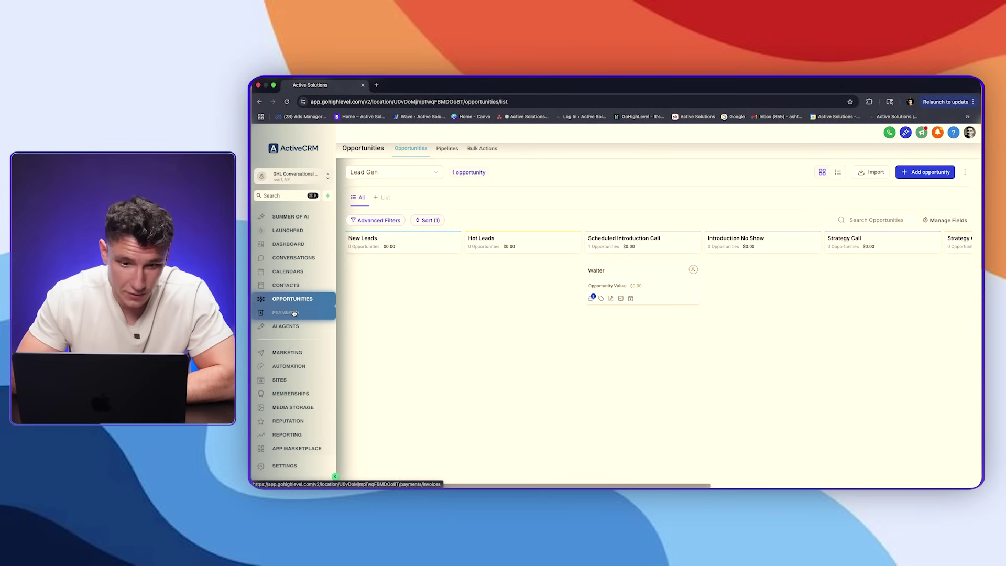
left_click(294, 313)
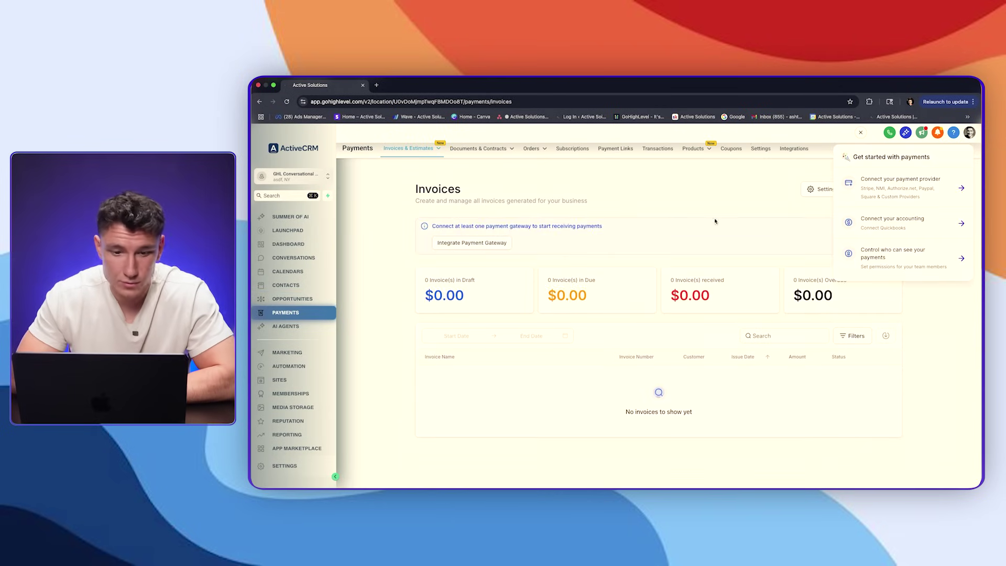
left_click(290, 393)
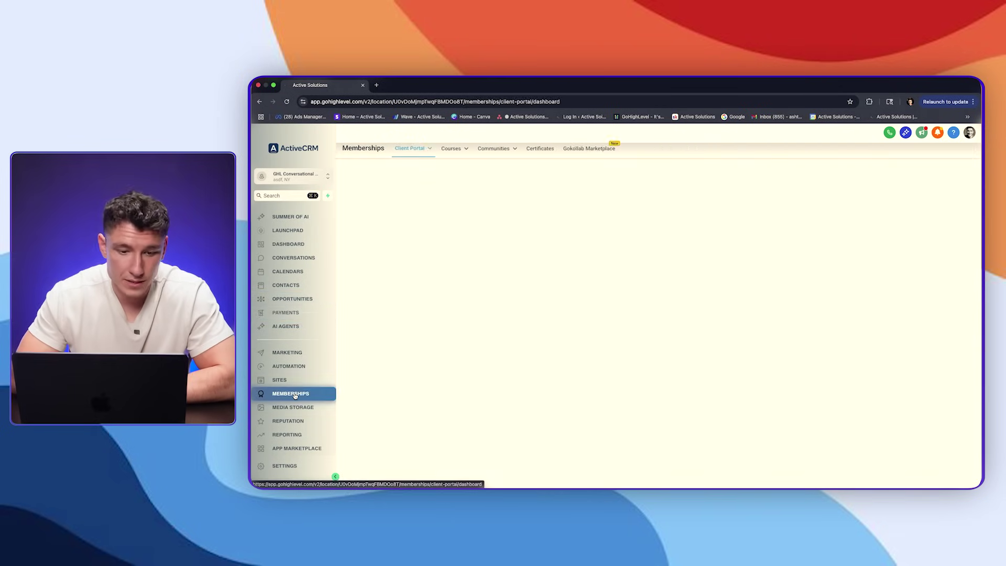
left_click(292, 408)
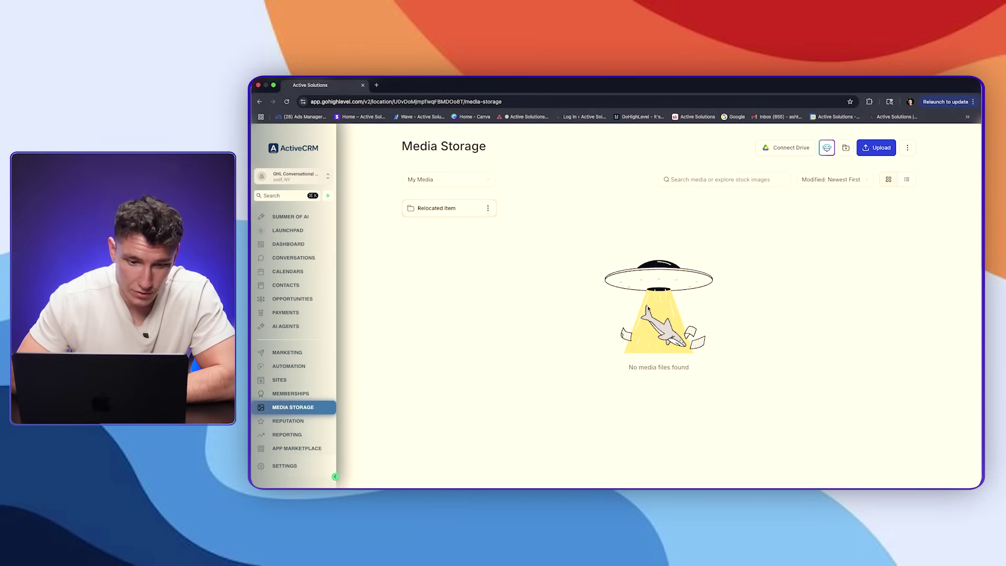